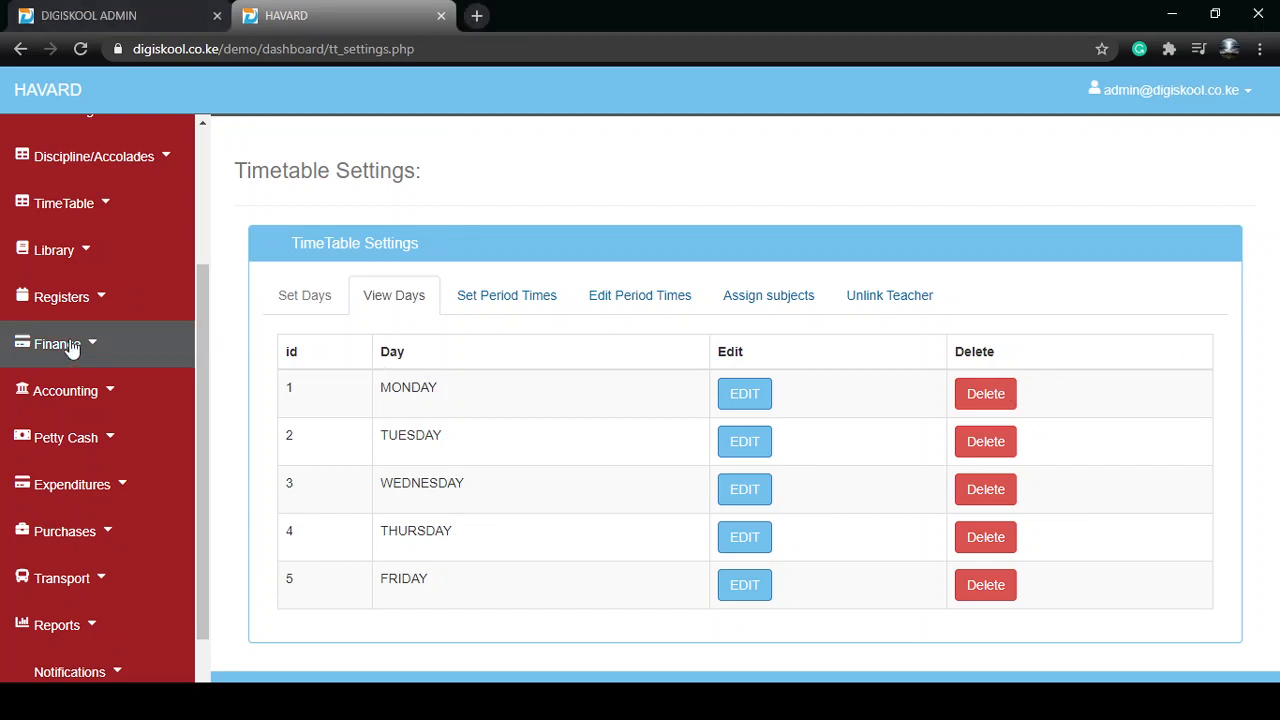
Open the period time settings and add three more blank period entries beside LESSON 1
{"action": "left_click", "coordinate": [40, 208]}
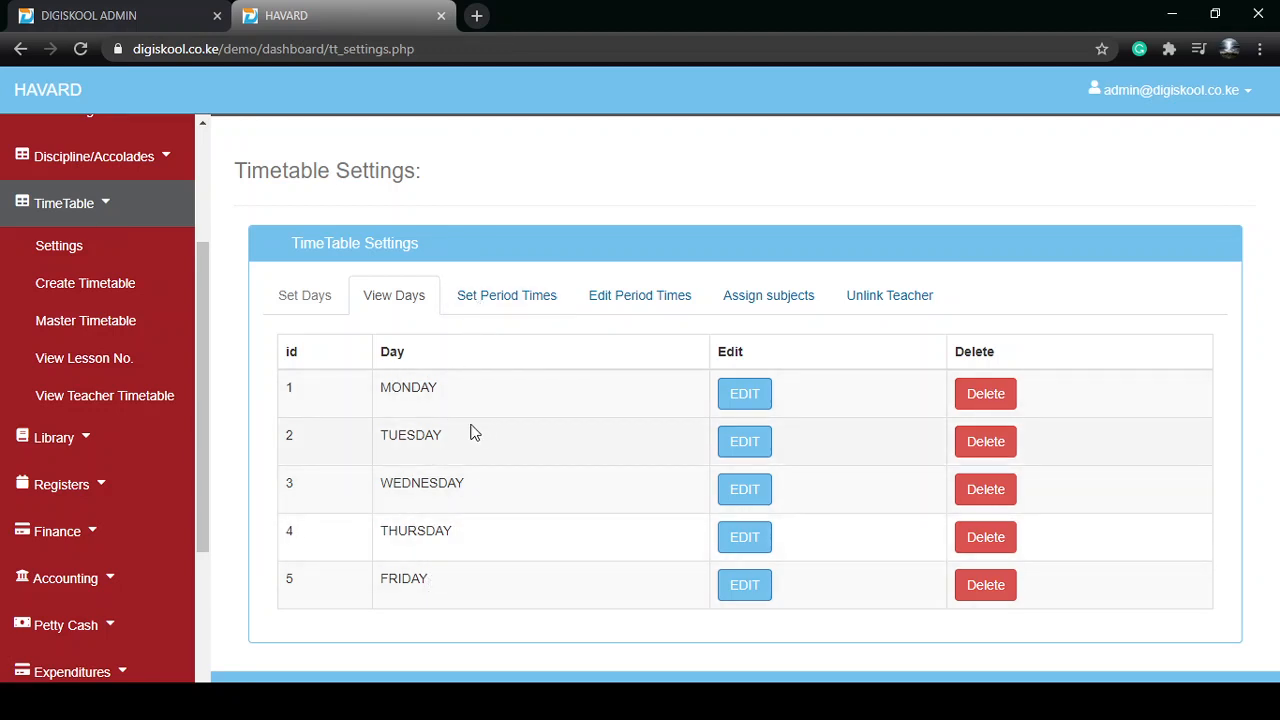
{"action": "left_click", "coordinate": [495, 302]}
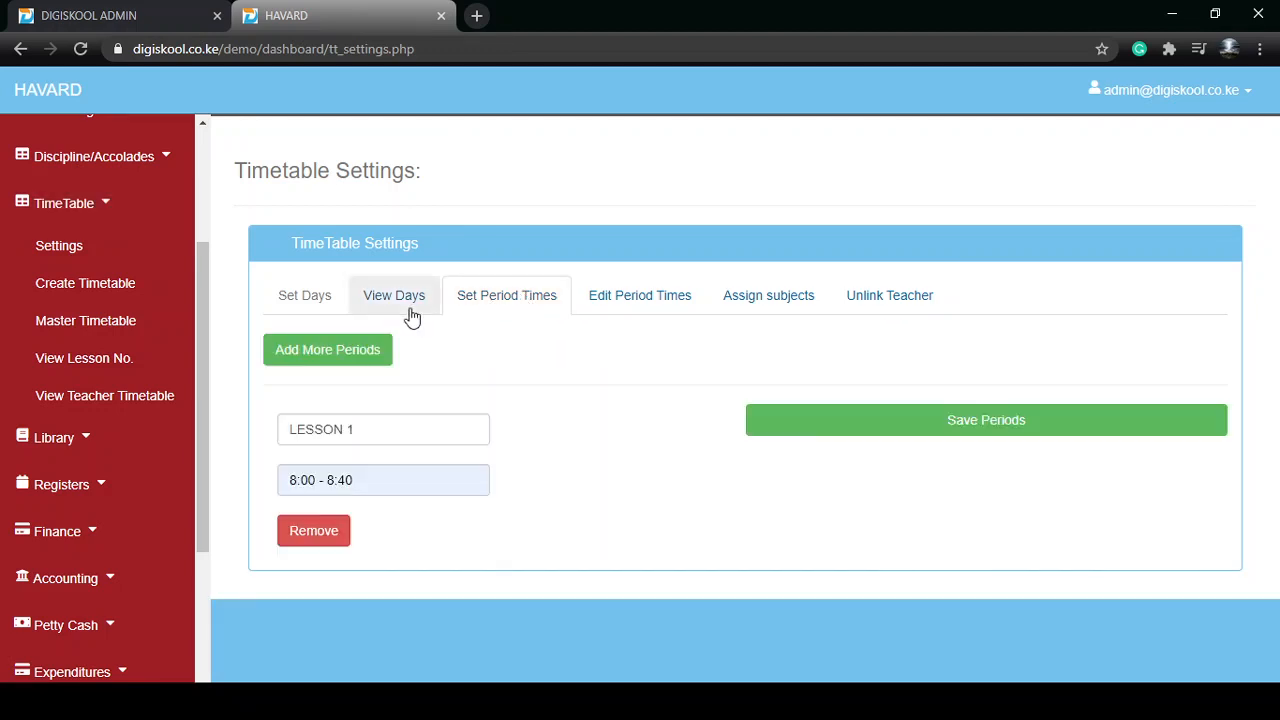
{"action": "left_click", "coordinate": [340, 362]}
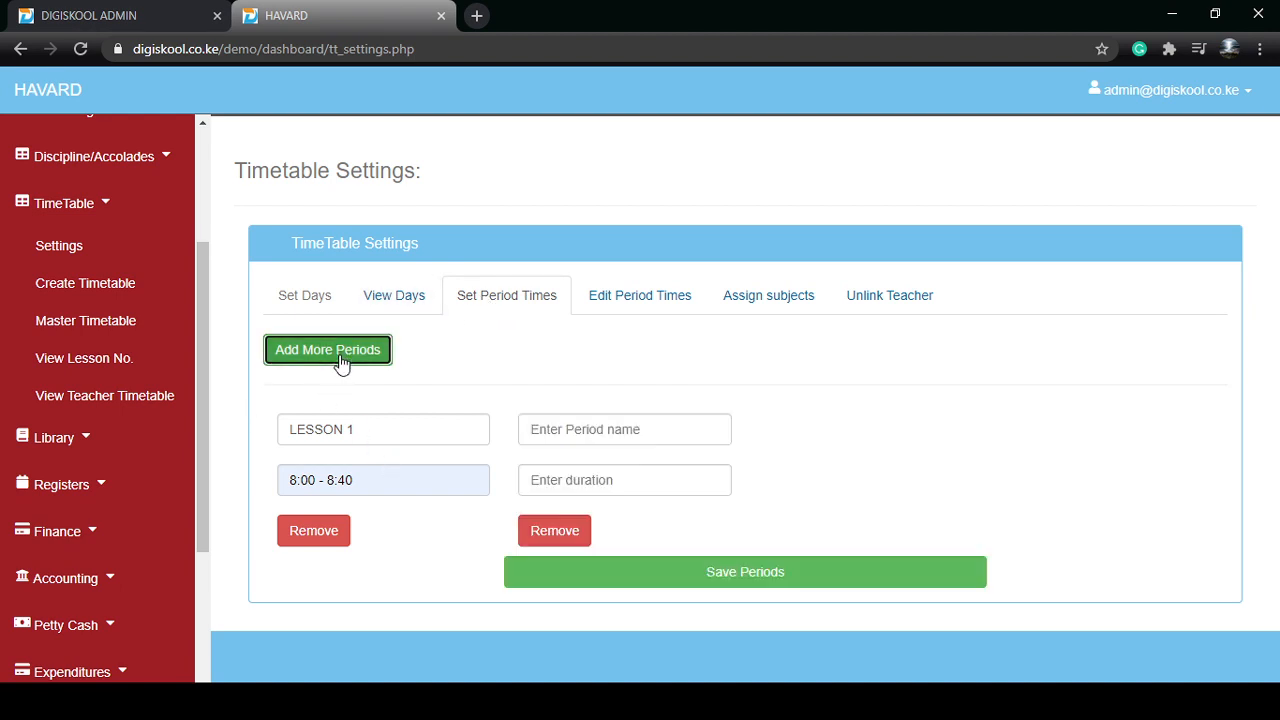
{"action": "left_click", "coordinate": [340, 362]}
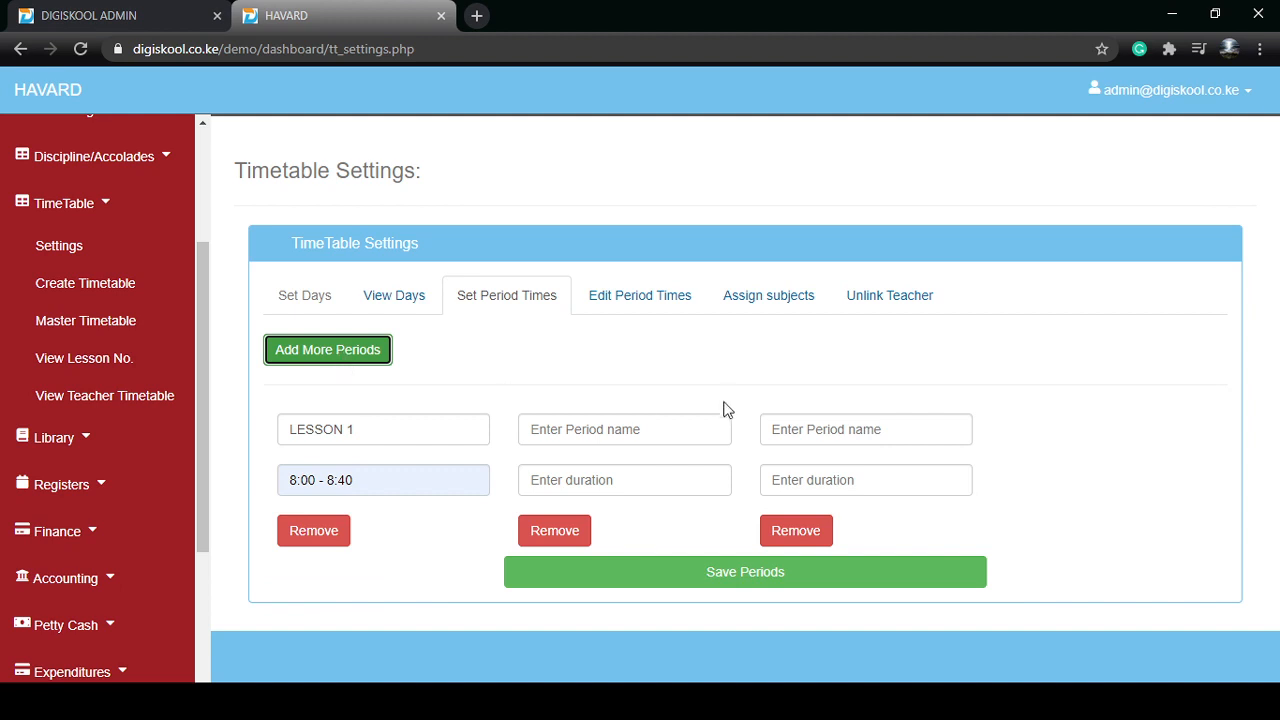
{"action": "left_click", "coordinate": [330, 355]}
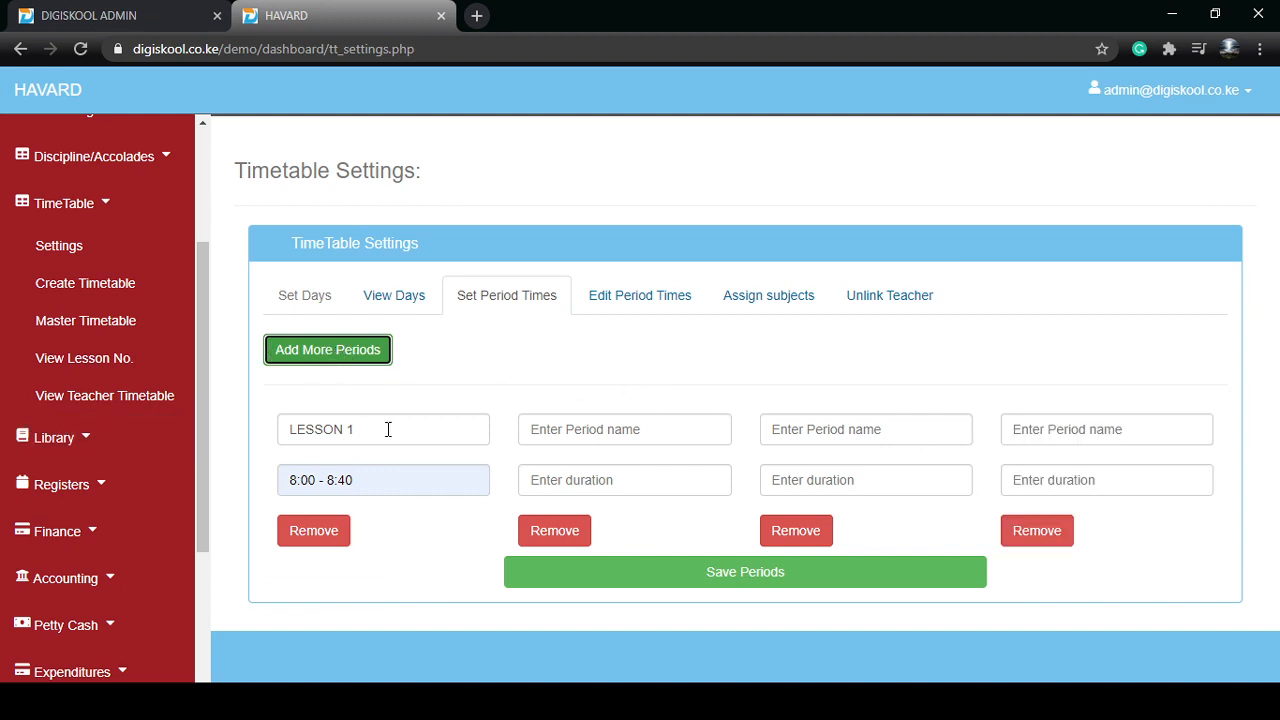
{"action": "left_click", "coordinate": [608, 701]}
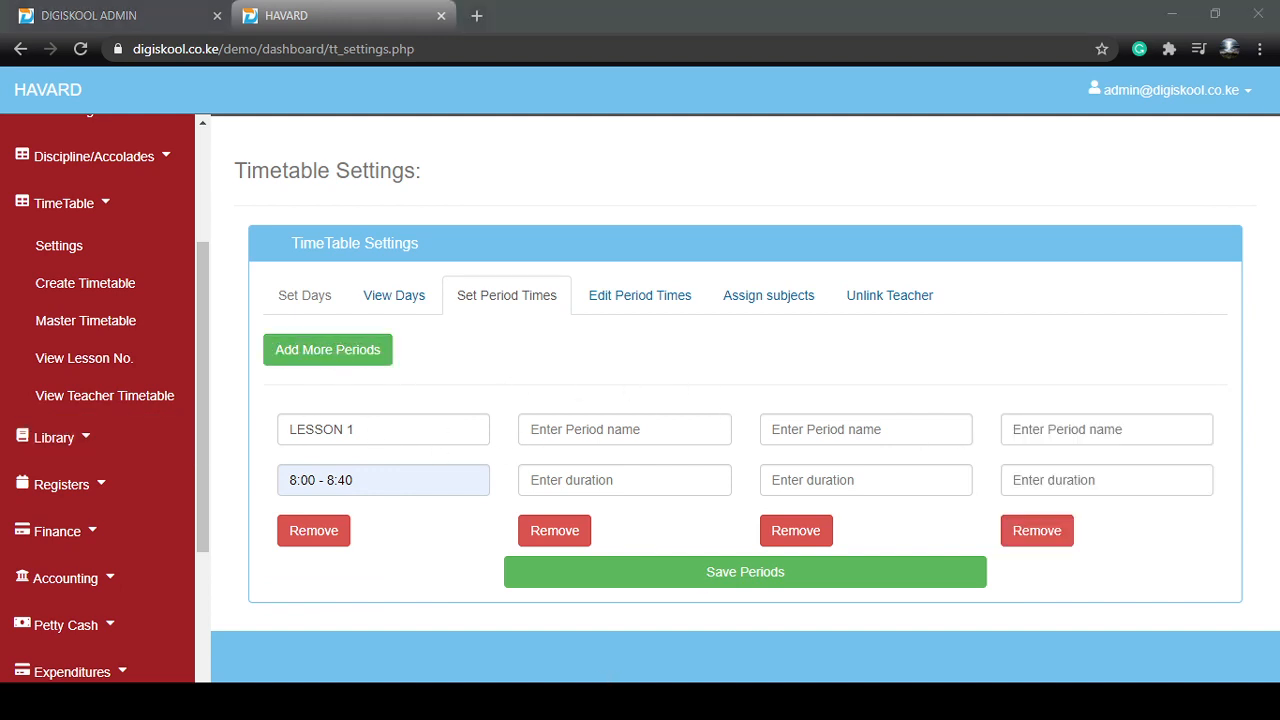
{"action": "left_click", "coordinate": [1236, 400]}
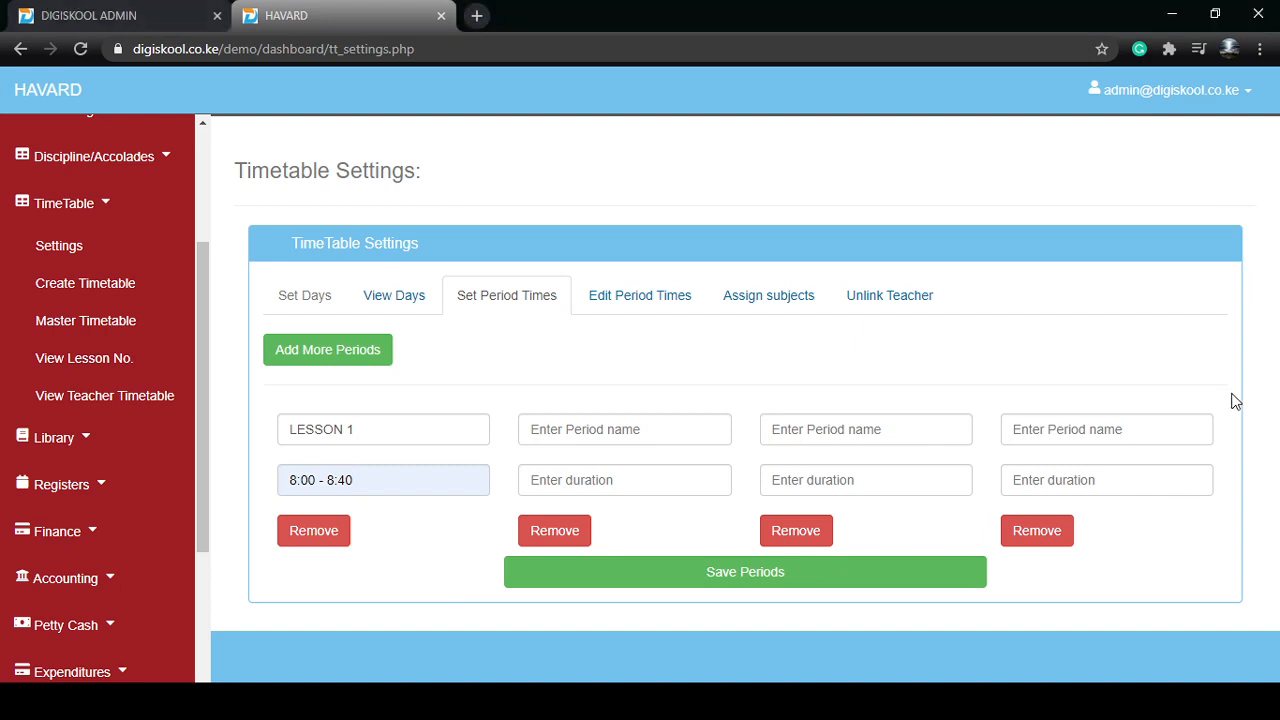
{"action": "left_click", "coordinate": [360, 431]}
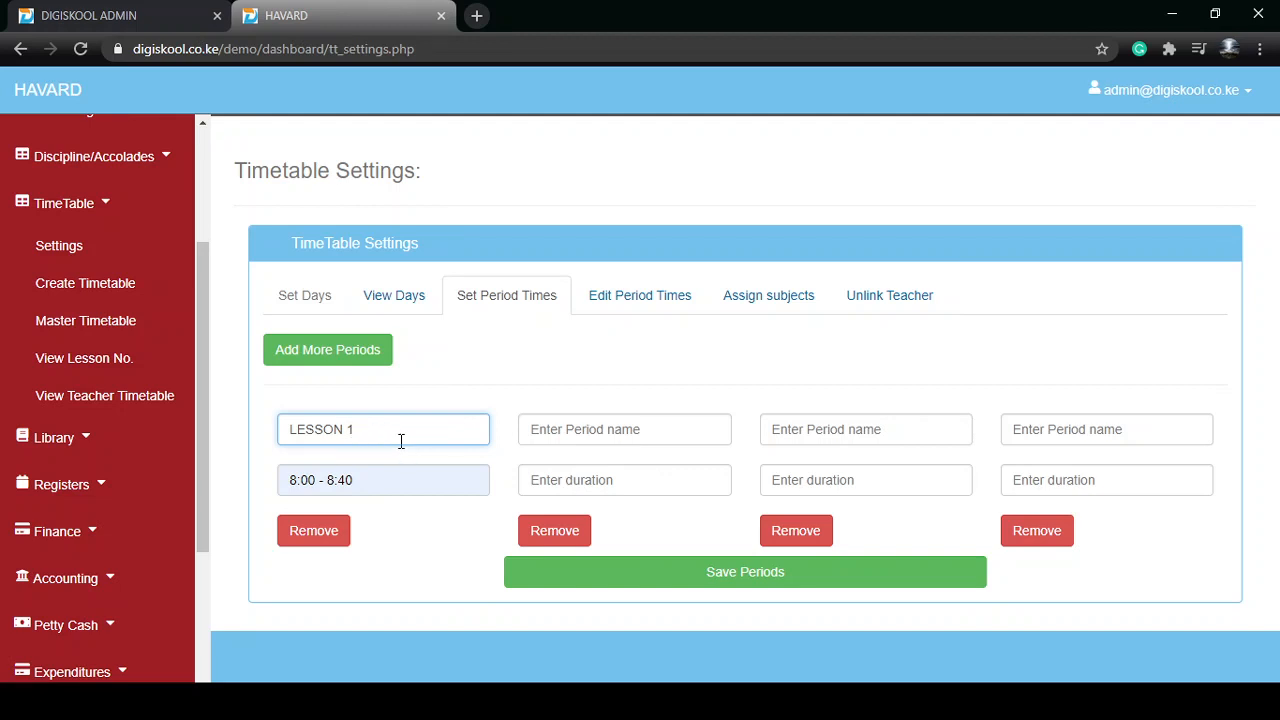
{"action": "left_click", "coordinate": [436, 487]}
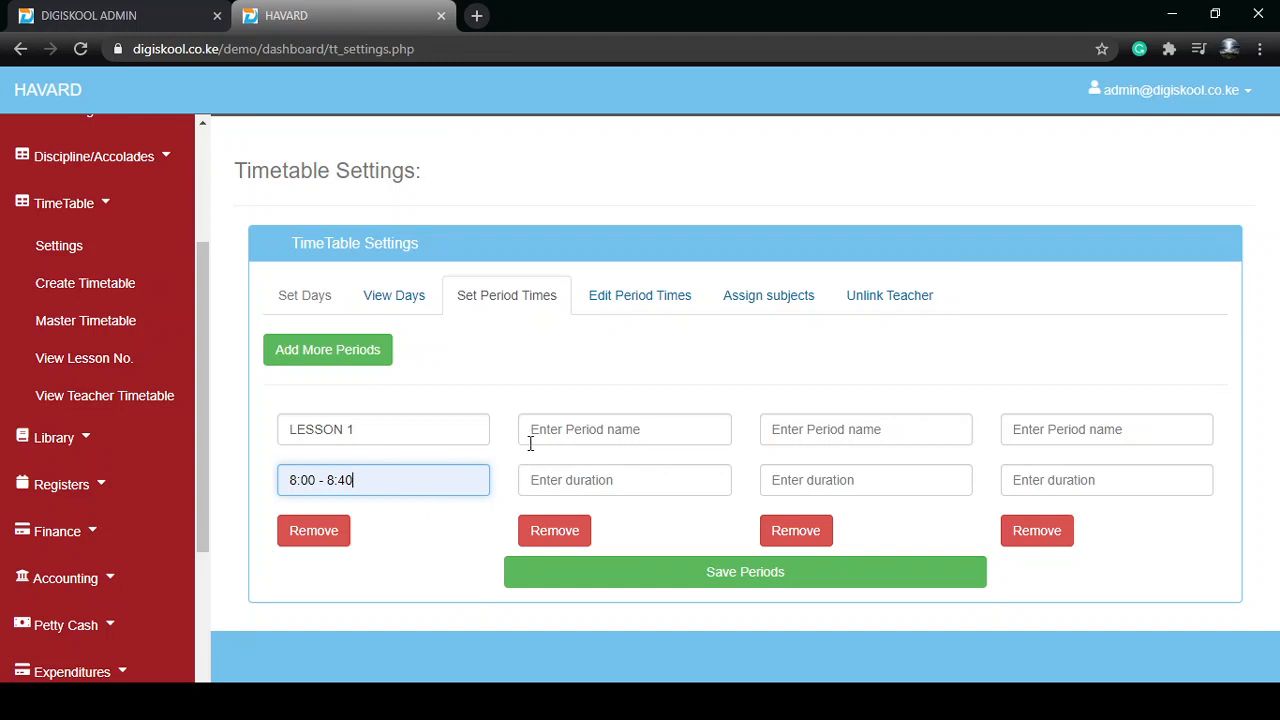
Fill in the second period entry with the name PERIOD 1 and the duration 8:00 - 9:00
{"action": "left_click", "coordinate": [571, 429]}
{"action": "type", "text": "PERIOD 1"}
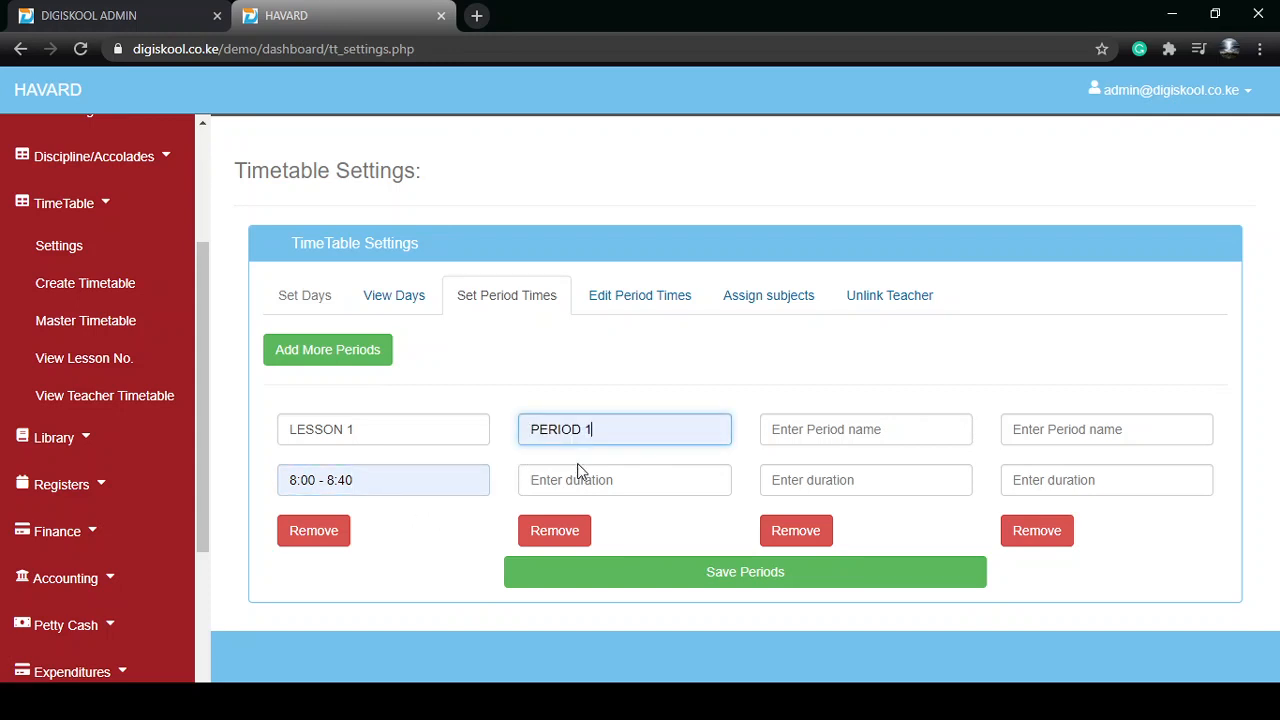
{"action": "left_click", "coordinate": [577, 476]}
{"action": "left_click", "coordinate": [601, 522]}
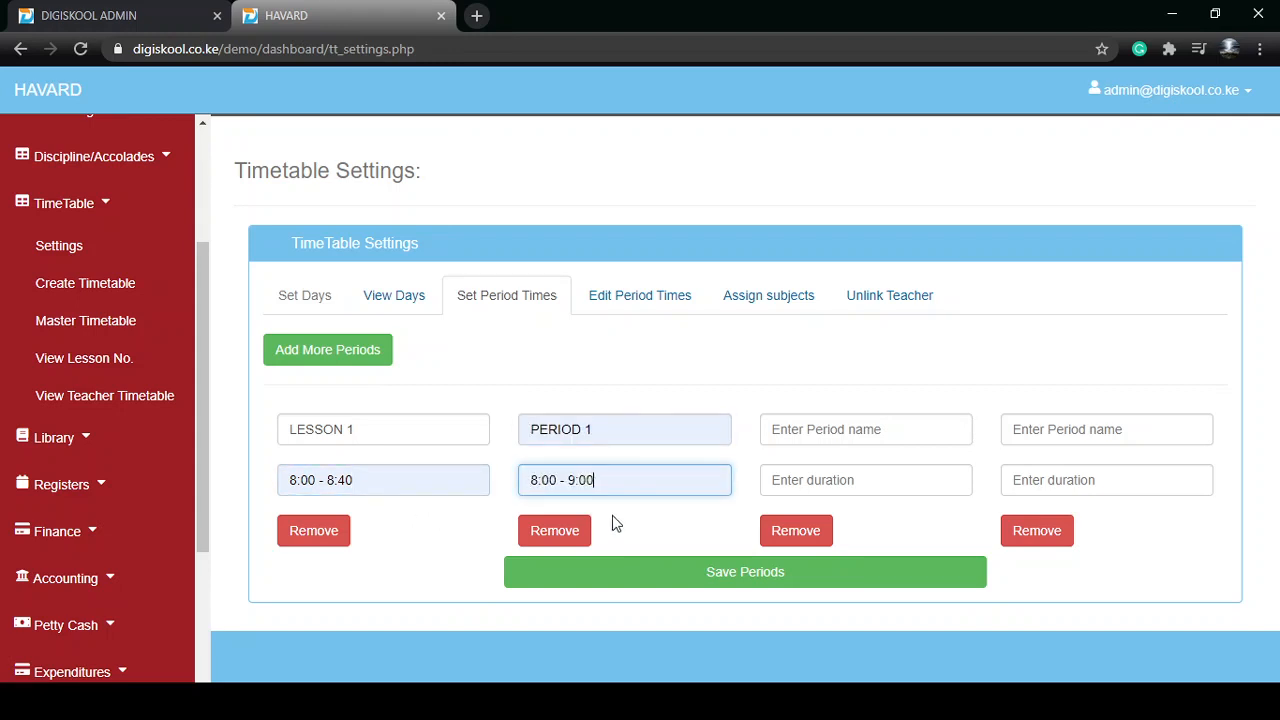
Fill in the third period entry with the name BREAKTIME and the duration 8:00 - 8:40
{"action": "left_click", "coordinate": [805, 423]}
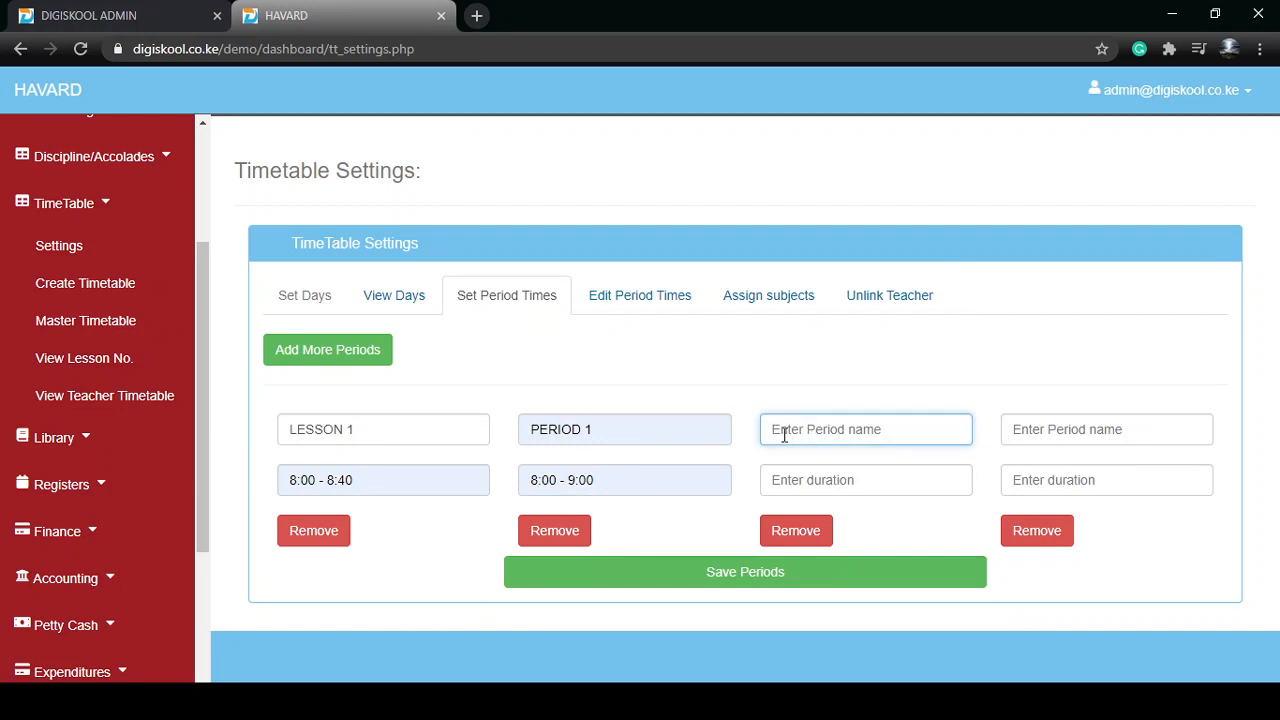
{"action": "type", "text": "BREAKTIME"}
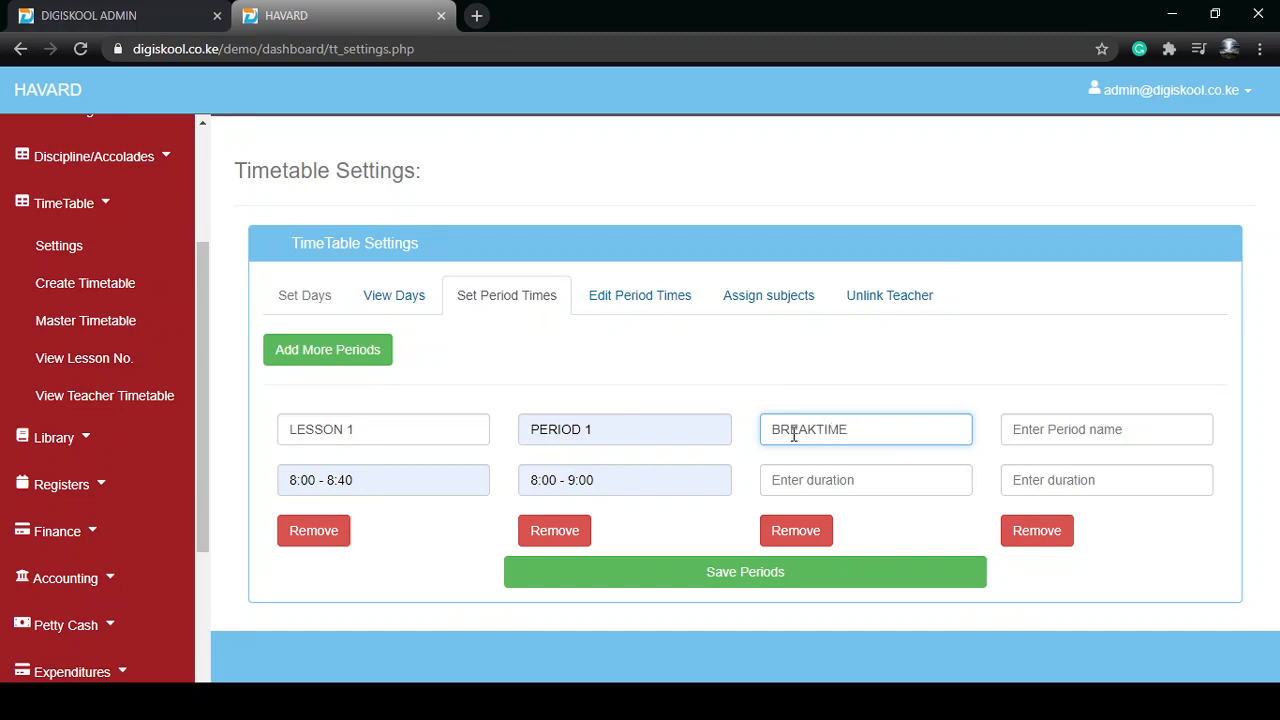
{"action": "left_click", "coordinate": [811, 481]}
{"action": "left_click", "coordinate": [846, 562]}
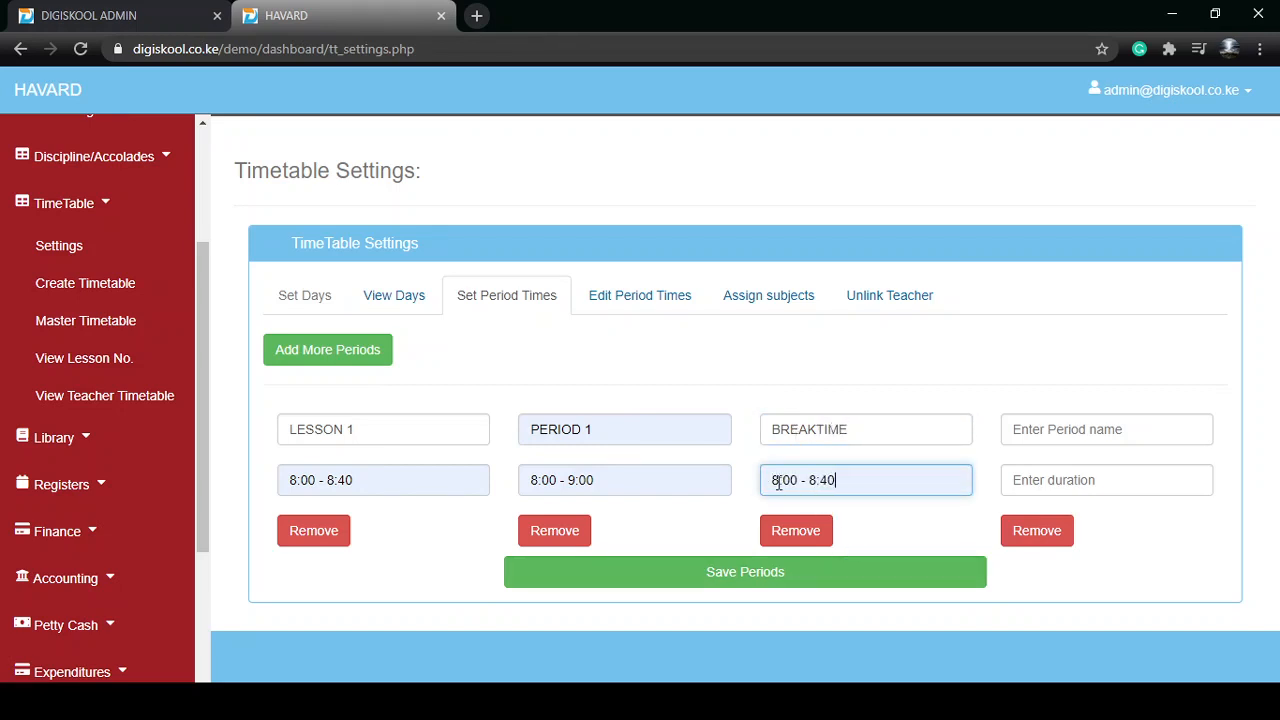
{"action": "left_click", "coordinate": [1033, 430]}
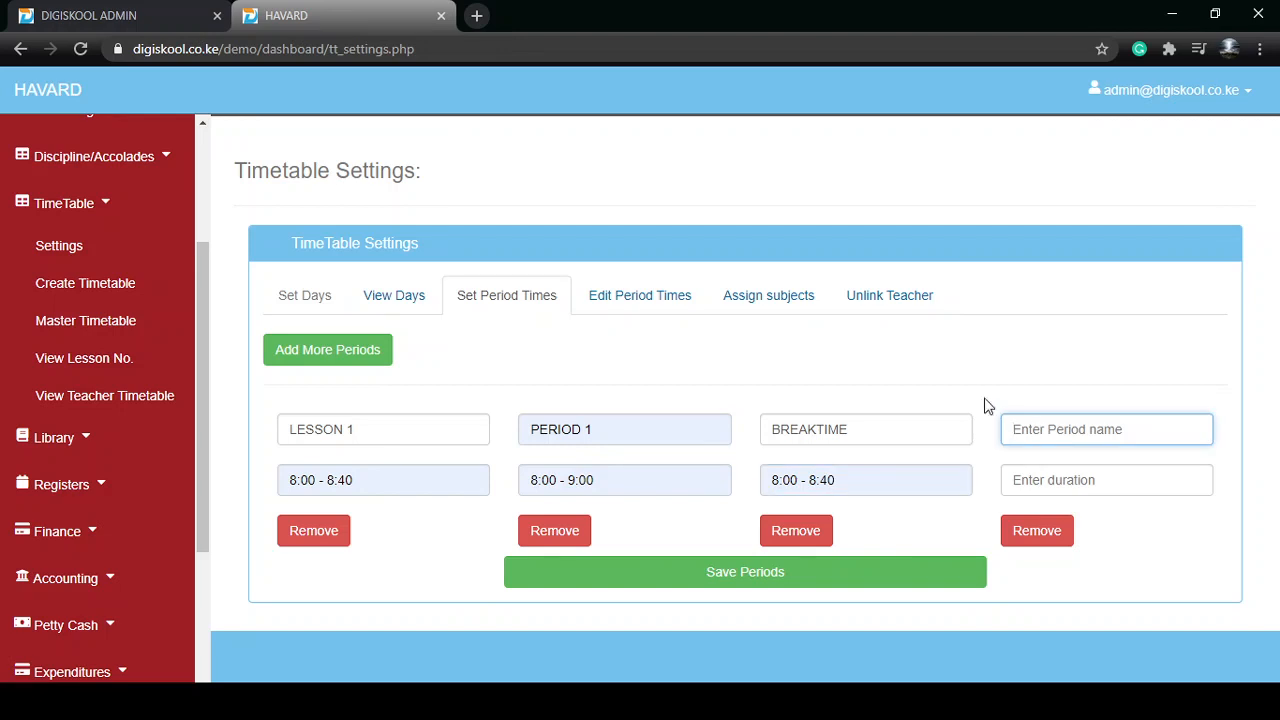
{"action": "left_click", "coordinate": [343, 362]}
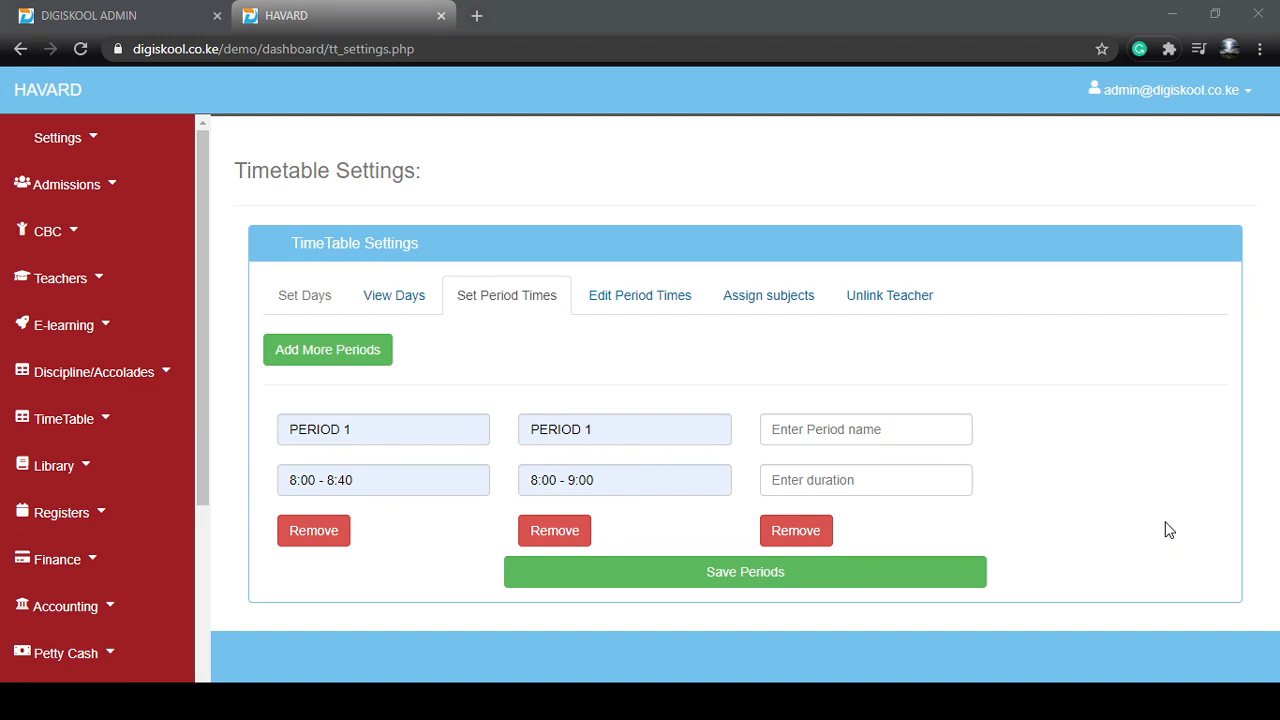
Delete the two blank periods, ids 12 and 13, from the list of editable period times
{"action": "left_click", "coordinate": [1197, 393]}
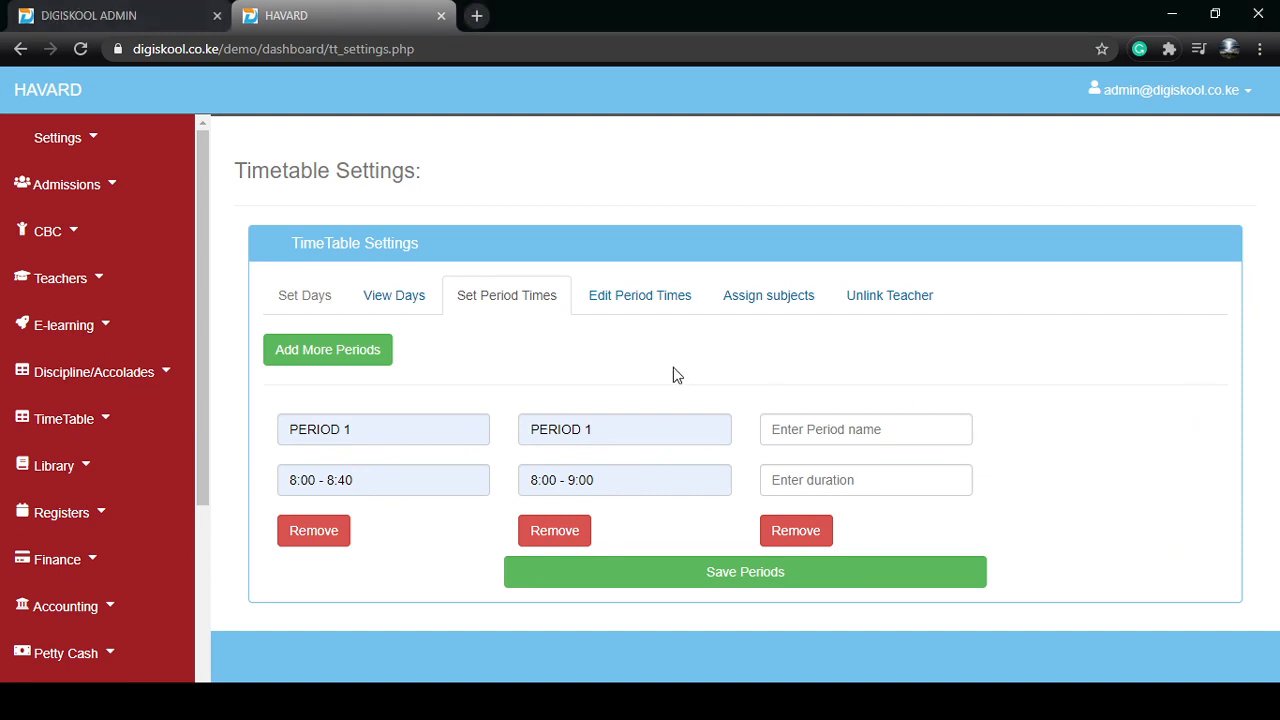
{"action": "left_click", "coordinate": [638, 298]}
{"action": "scroll", "coordinate": [660, 470], "scroll_direction": "down", "scroll_amount": 1}
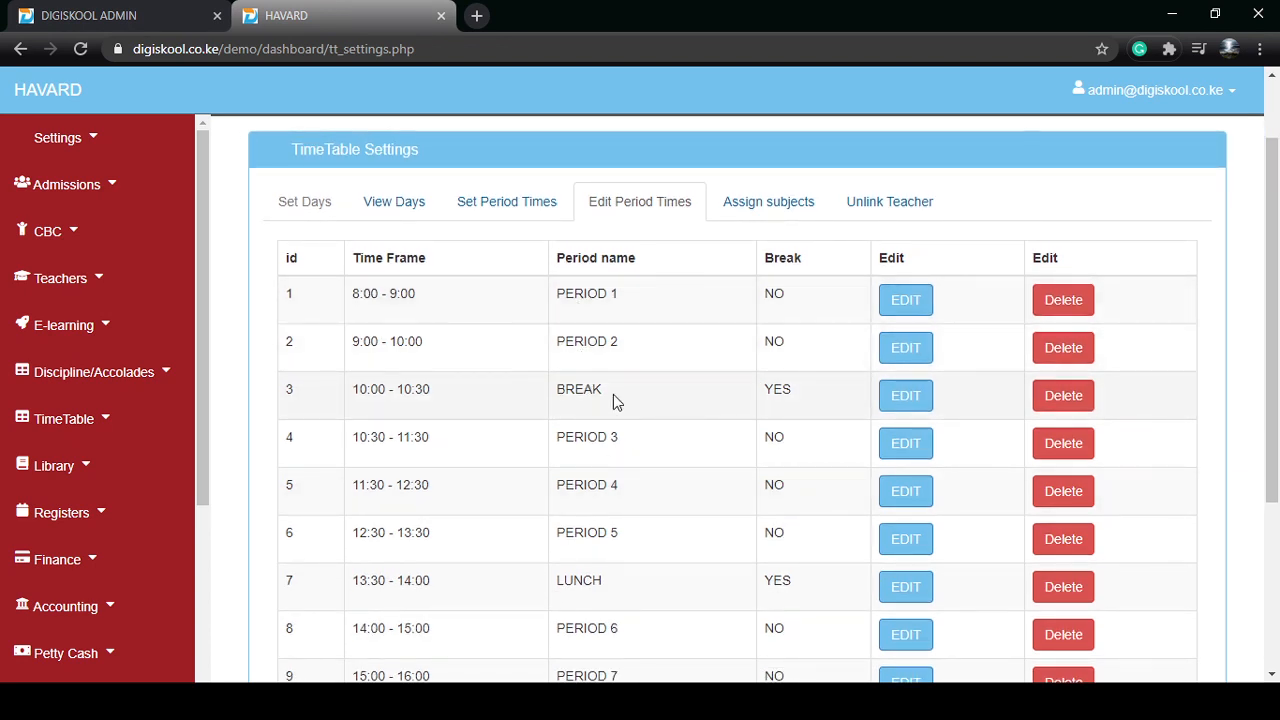
{"action": "scroll", "coordinate": [584, 464], "scroll_direction": "down", "scroll_amount": 2}
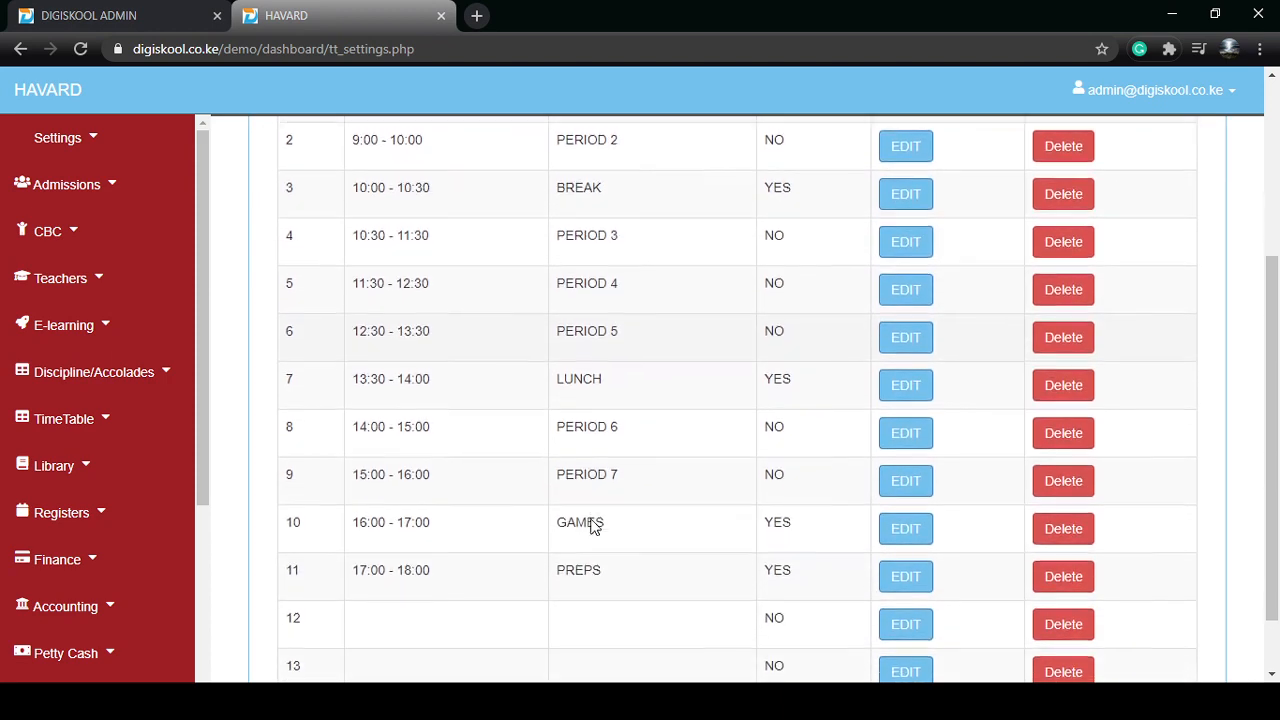
{"action": "scroll", "coordinate": [592, 526], "scroll_direction": "down", "scroll_amount": 1}
{"action": "left_click", "coordinate": [1063, 548]}
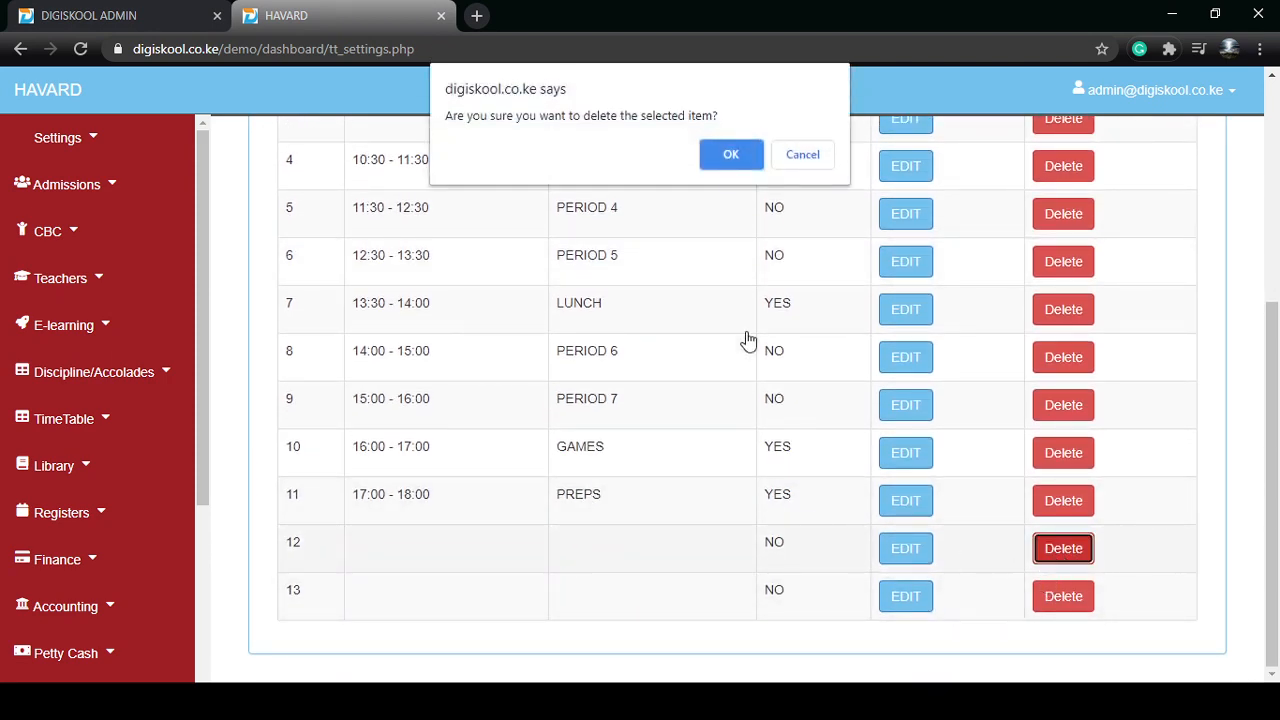
{"action": "left_click", "coordinate": [745, 158]}
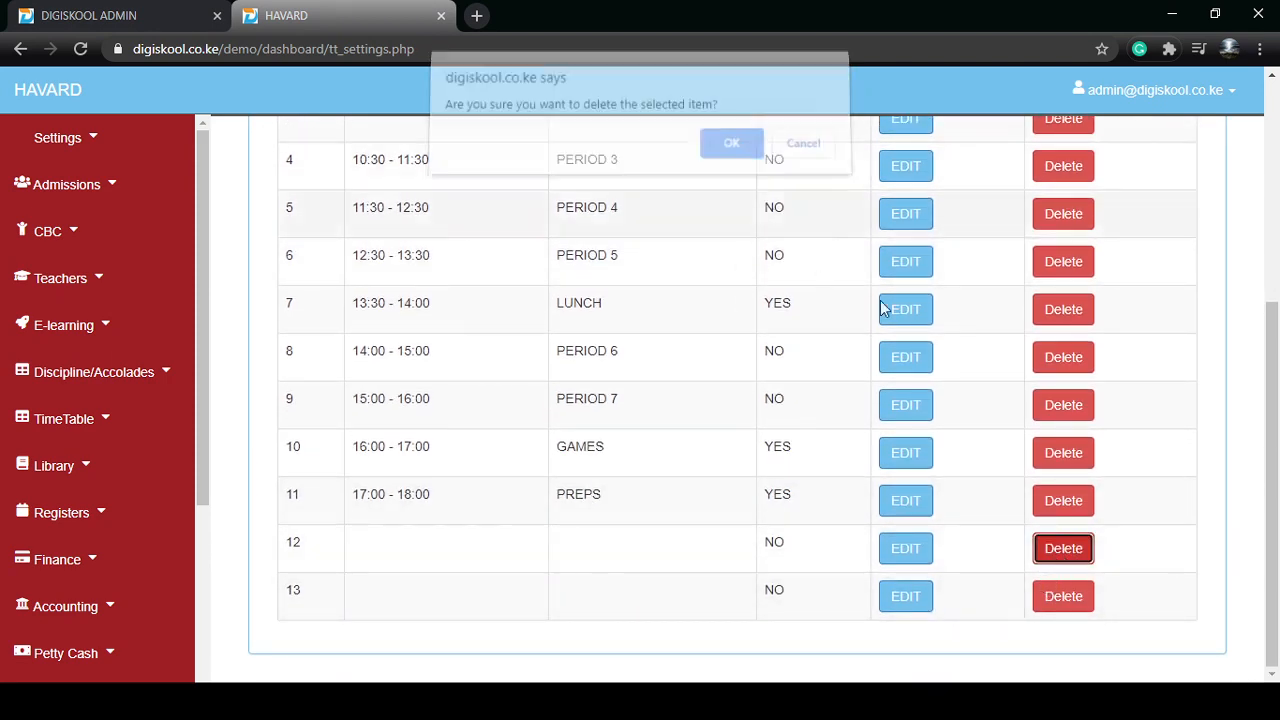
{"action": "left_click", "coordinate": [1063, 596]}
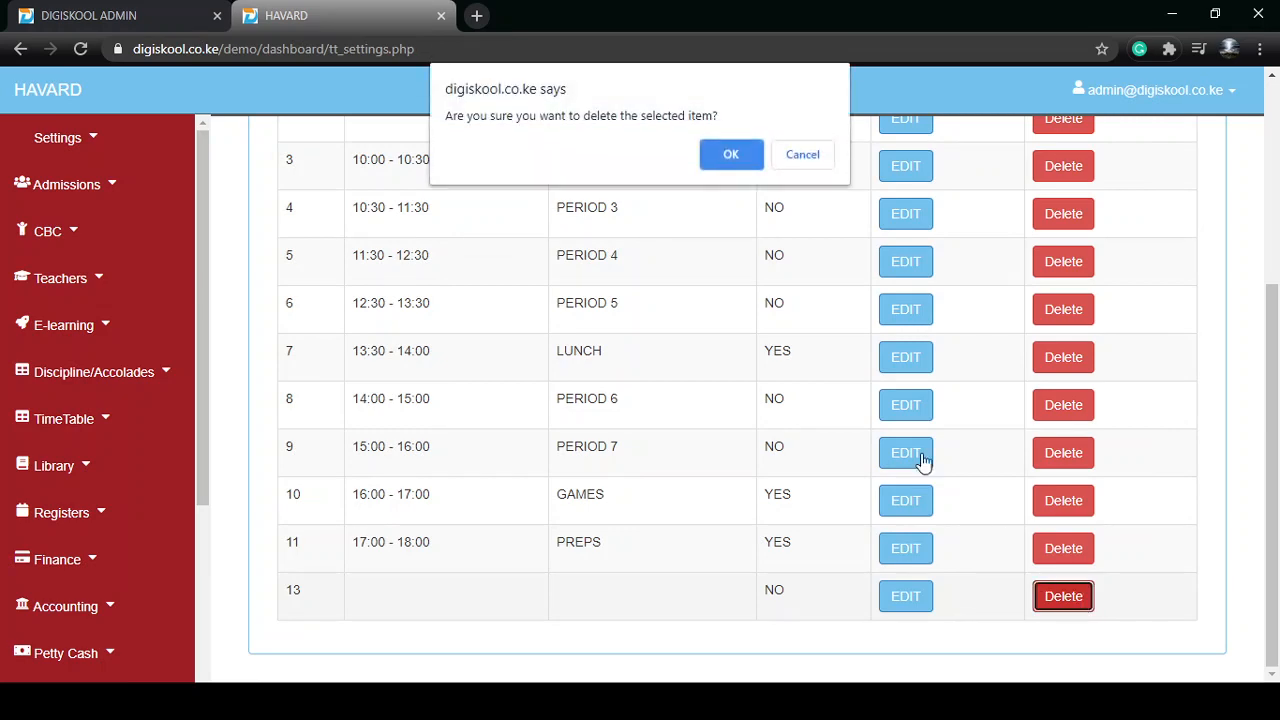
{"action": "left_click", "coordinate": [720, 150]}
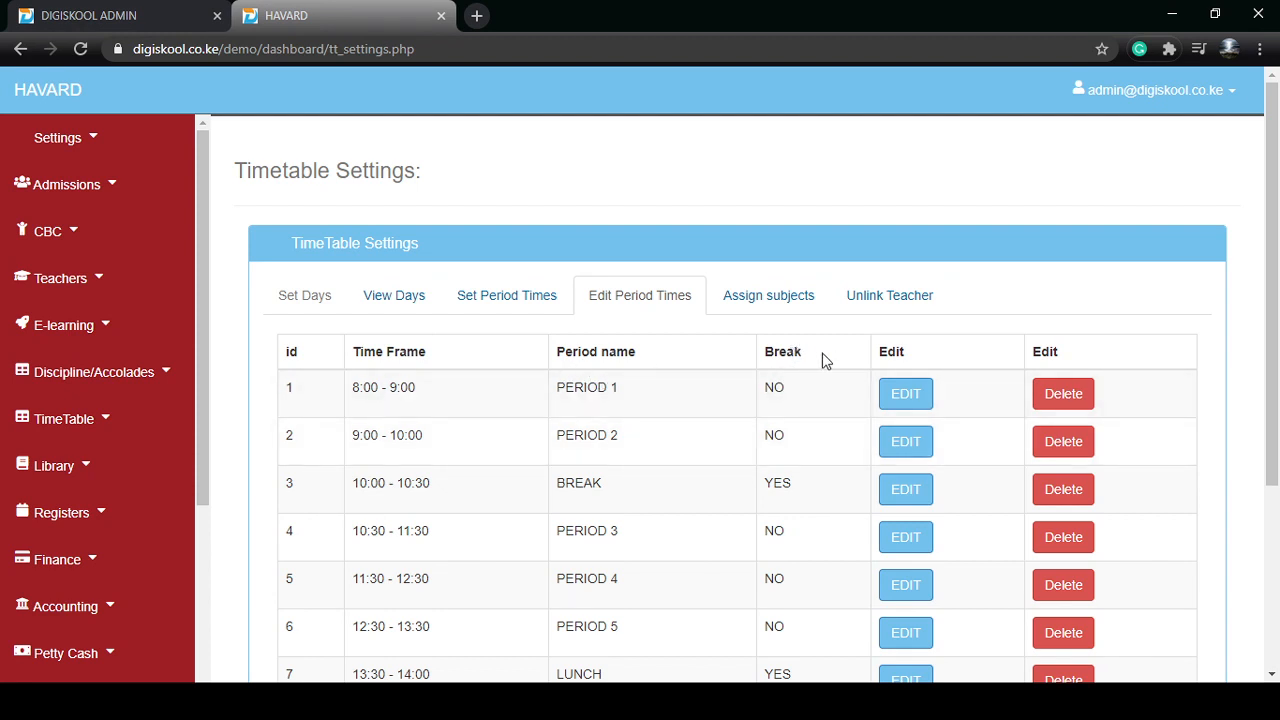
Edit the details of PERIOD 1, choose NO for Set Break and update the entry
{"action": "left_click", "coordinate": [905, 396]}
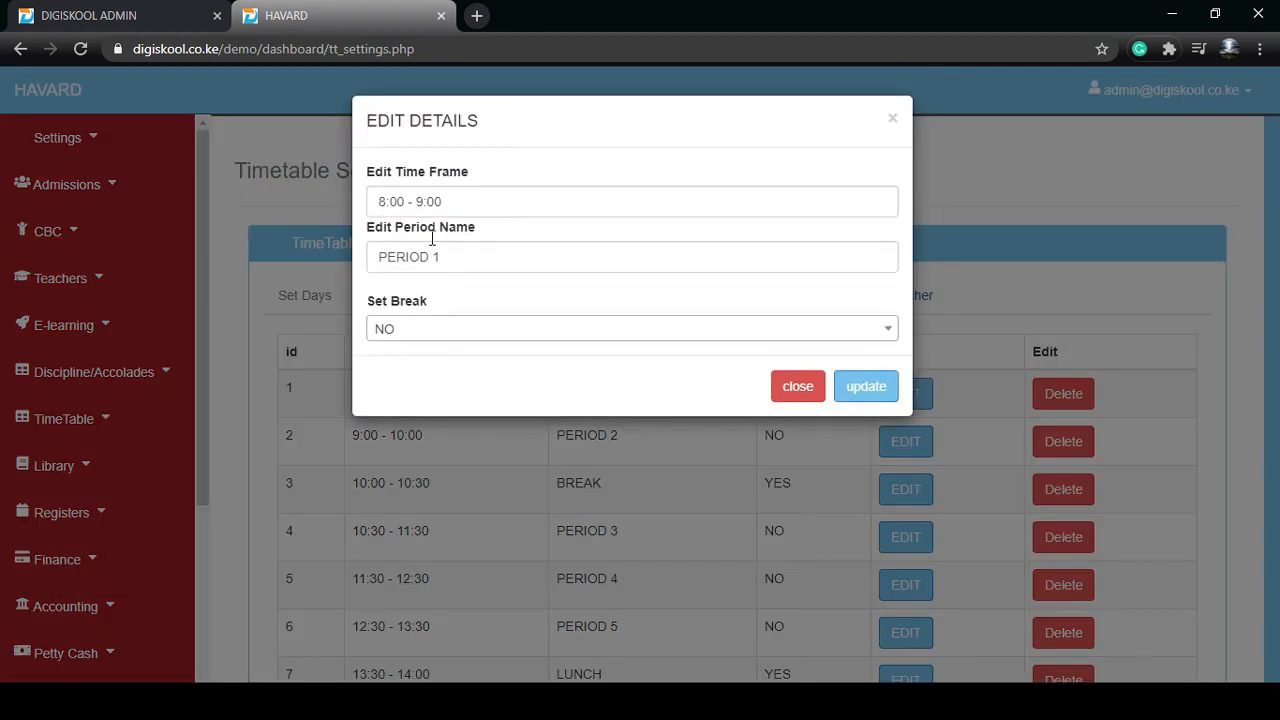
{"action": "left_click", "coordinate": [453, 195]}
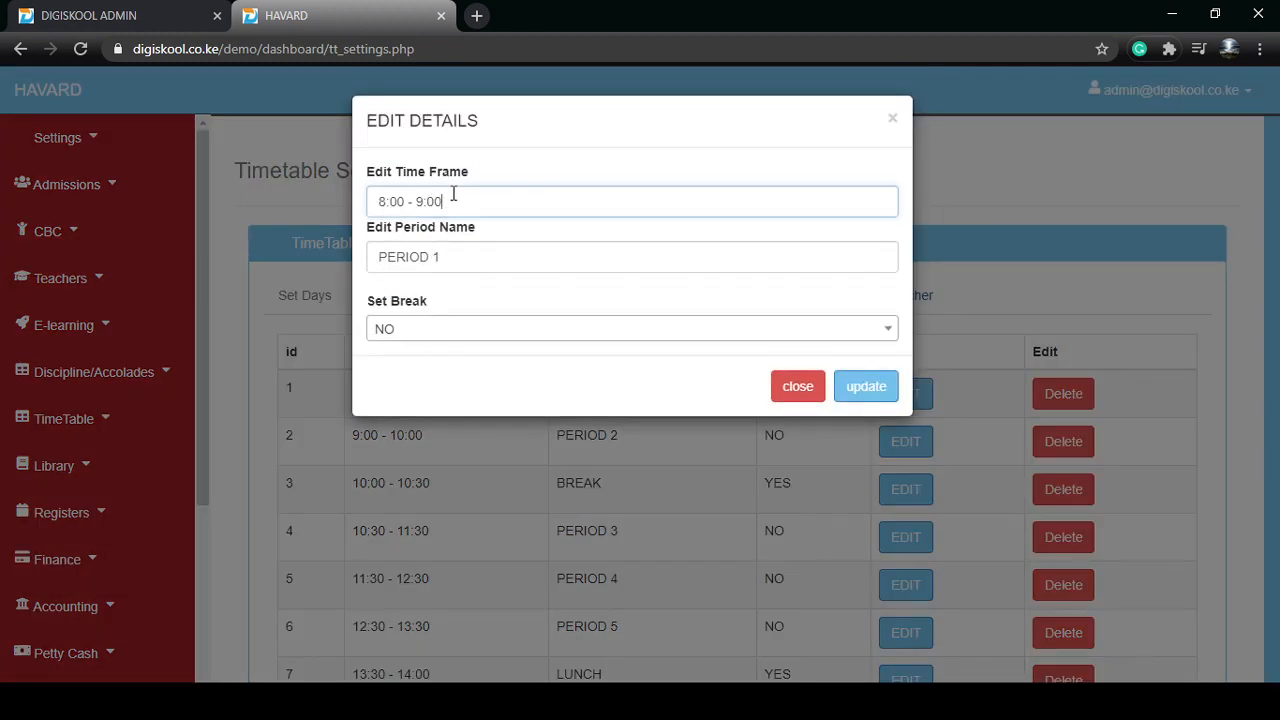
{"action": "left_click", "coordinate": [456, 257]}
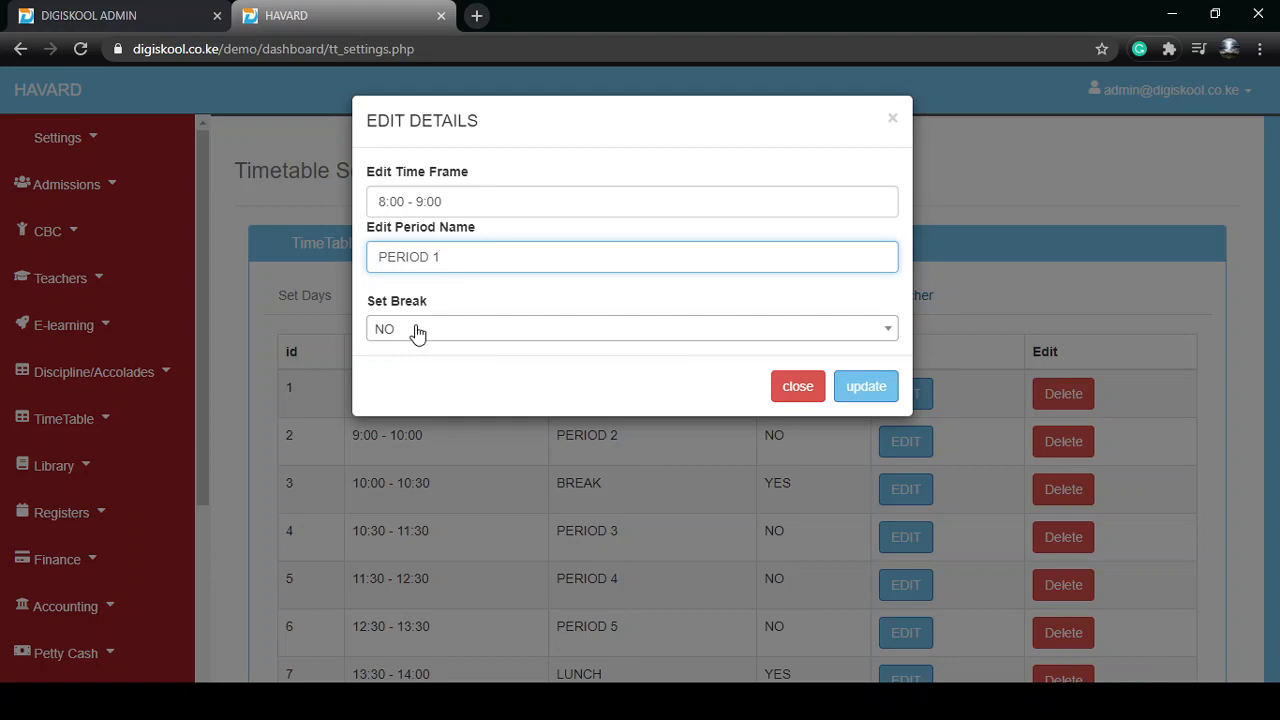
{"action": "left_click", "coordinate": [417, 330]}
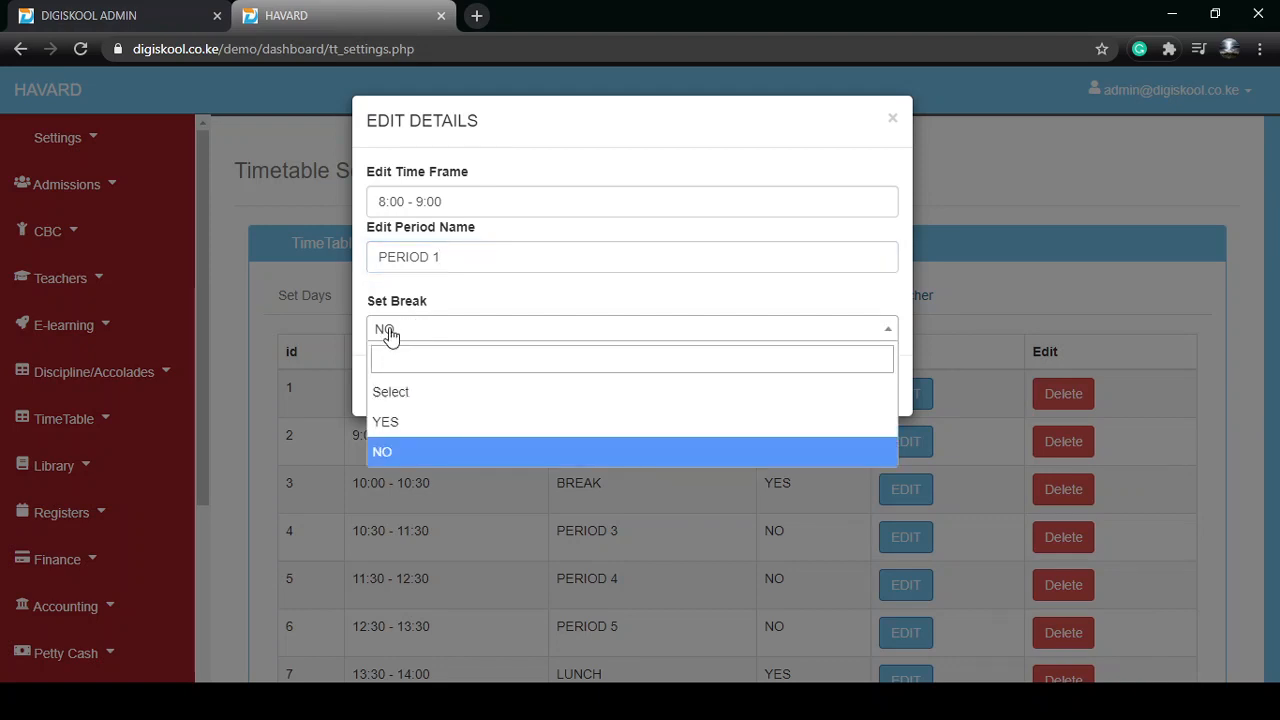
{"action": "left_click", "coordinate": [415, 458]}
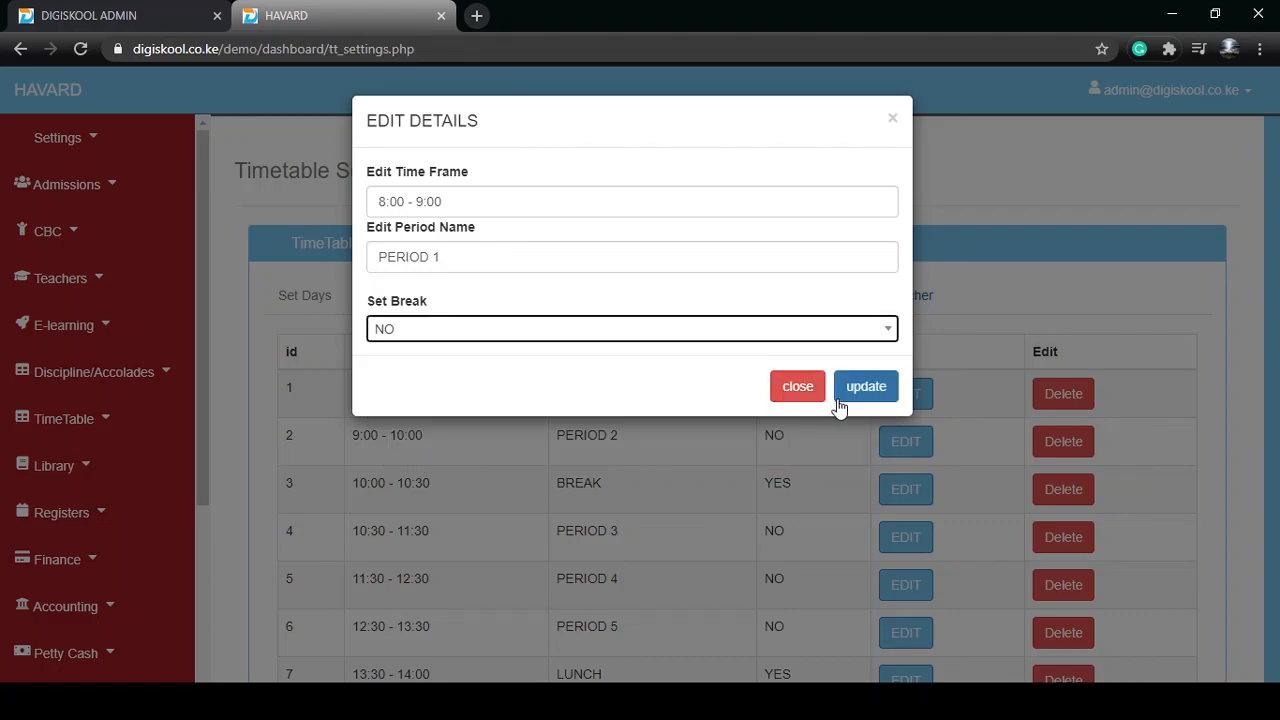
{"action": "left_click", "coordinate": [840, 400]}
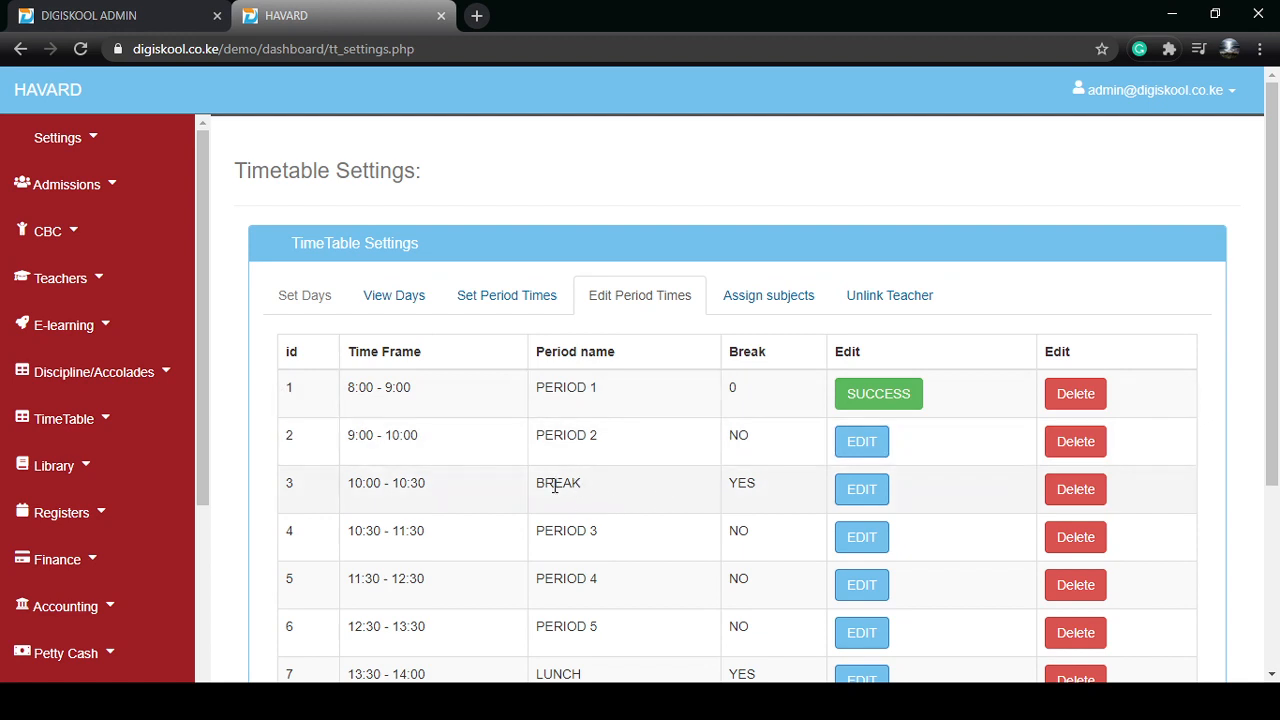
Examine the list of period times to see which periods are marked as breaks
{"action": "left_click_drag", "start_coordinate": [555, 486], "coordinate": [574, 485]}
{"action": "left_click_drag", "start_coordinate": [761, 489], "coordinate": [728, 488]}
{"action": "scroll", "coordinate": [730, 492], "scroll_direction": "down", "scroll_amount": 2}
{"action": "left_click", "coordinate": [567, 493]}
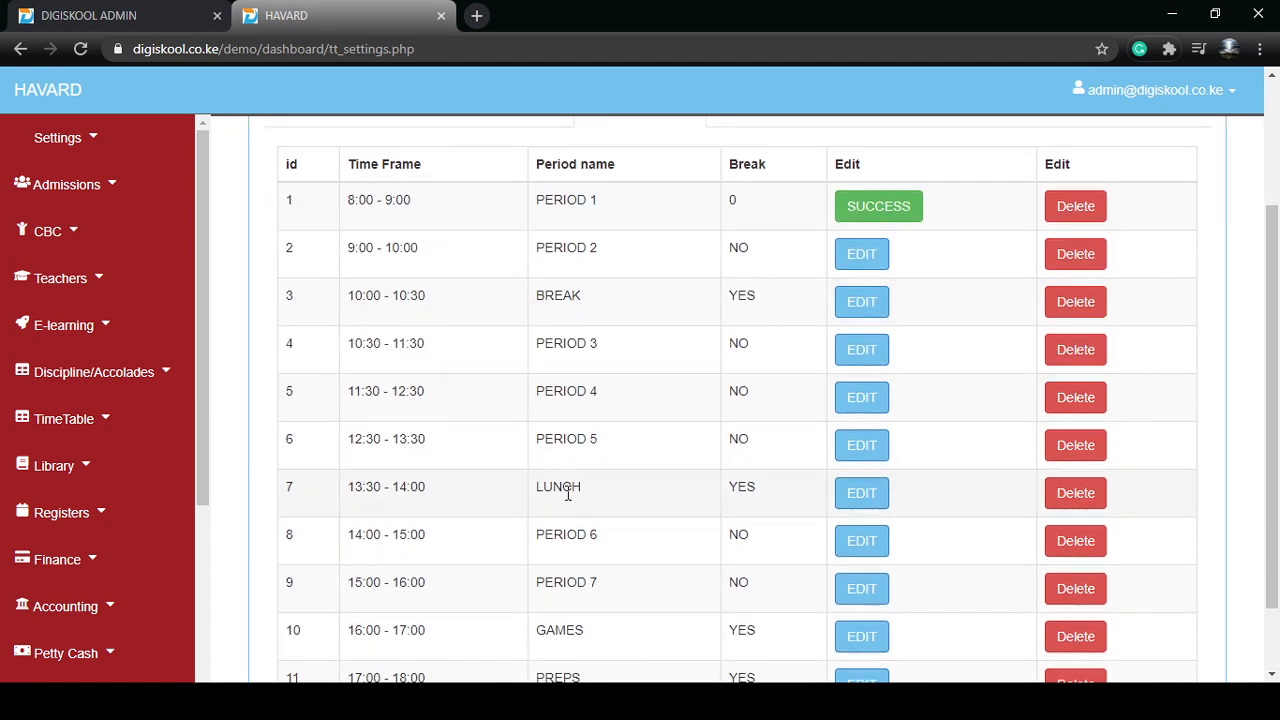
{"action": "scroll", "coordinate": [610, 525], "scroll_direction": "down", "scroll_amount": 1}
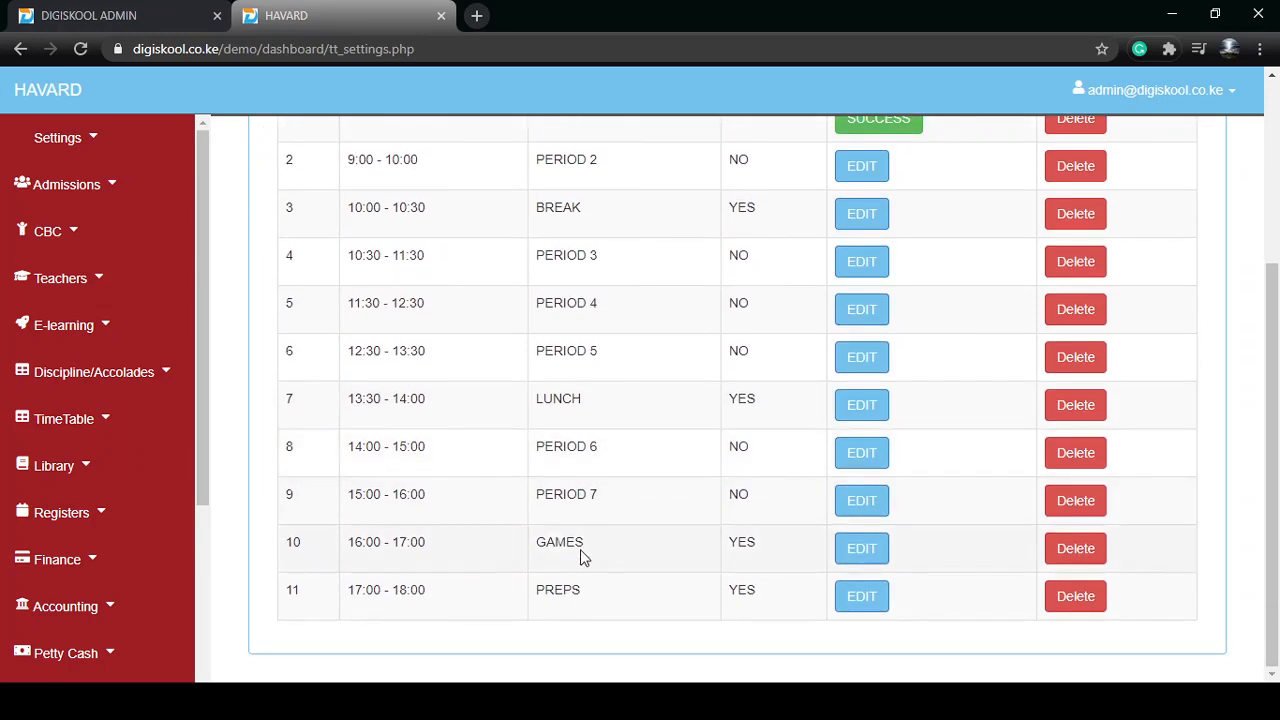
{"action": "scroll", "coordinate": [760, 371], "scroll_direction": "up", "scroll_amount": 3}
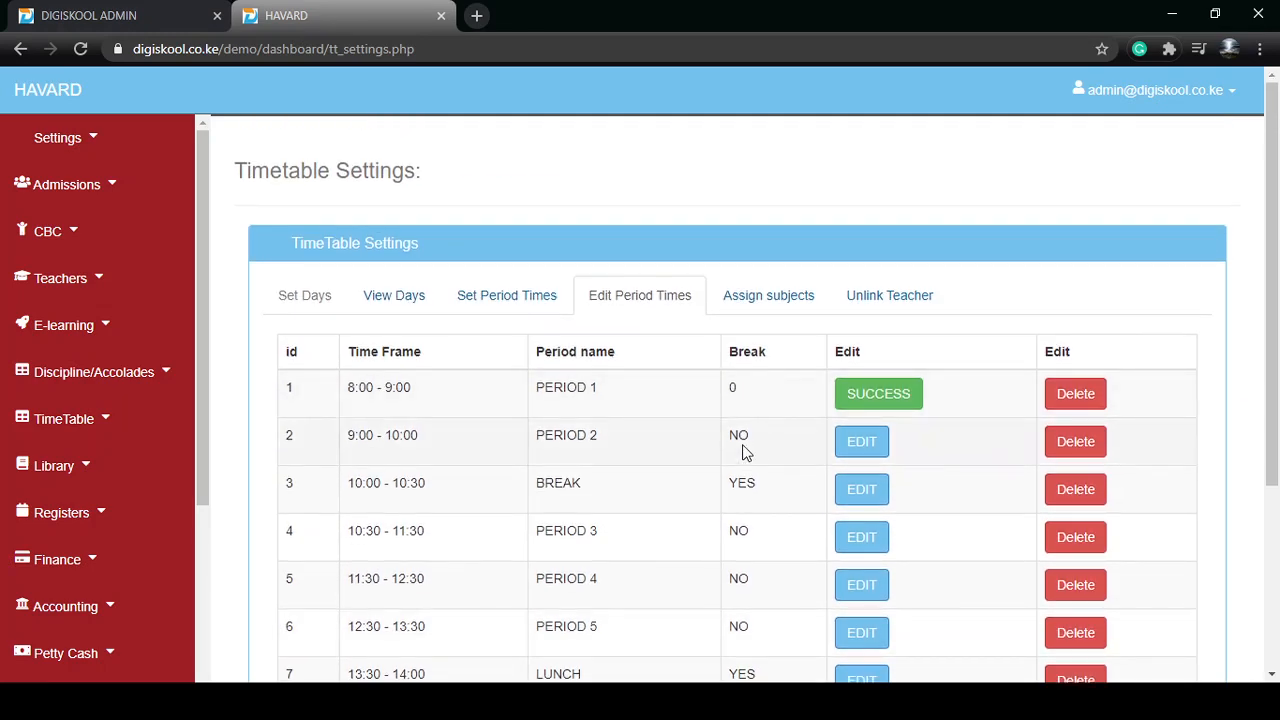
{"action": "scroll", "coordinate": [866, 486], "scroll_direction": "down", "scroll_amount": 2}
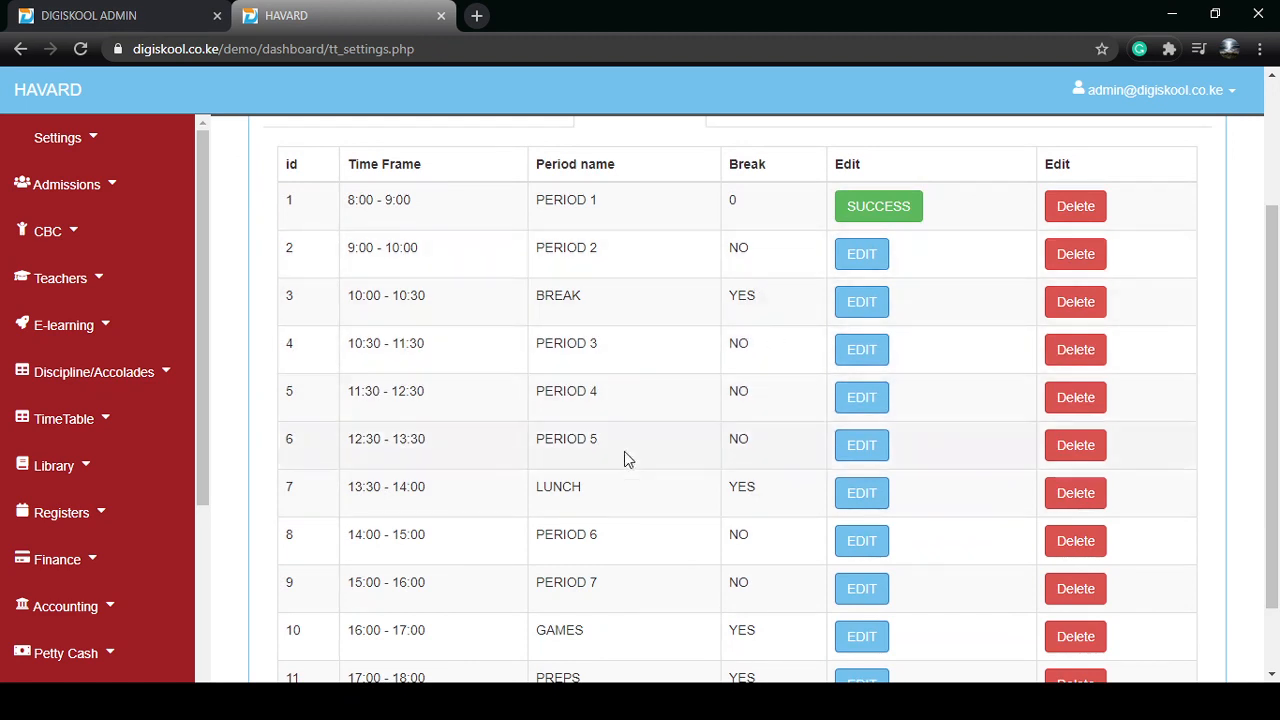
{"action": "scroll", "coordinate": [694, 397], "scroll_direction": "up", "scroll_amount": 2}
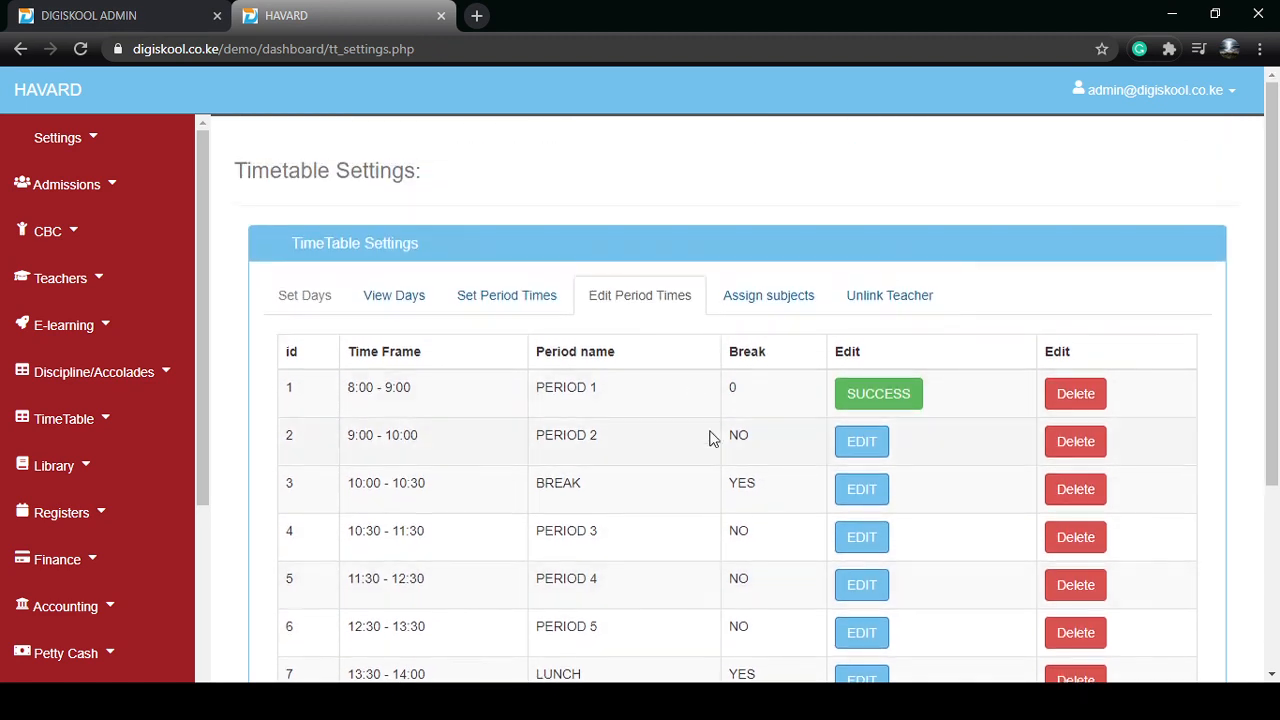
Open the subject assignment form and set the class to FORM 4, the term to TERM 2 and the year to 2021
{"action": "left_click", "coordinate": [776, 307]}
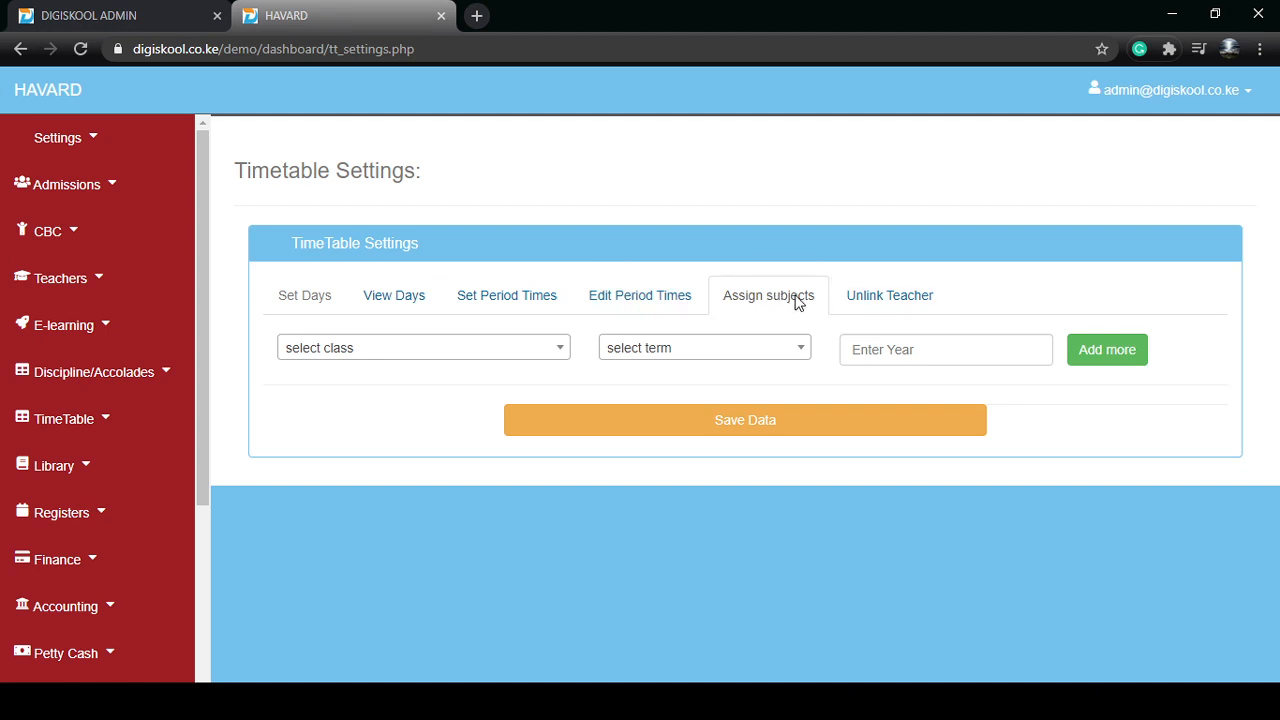
{"action": "left_click", "coordinate": [410, 337]}
{"action": "scroll", "coordinate": [408, 428], "scroll_direction": "down", "scroll_amount": 4}
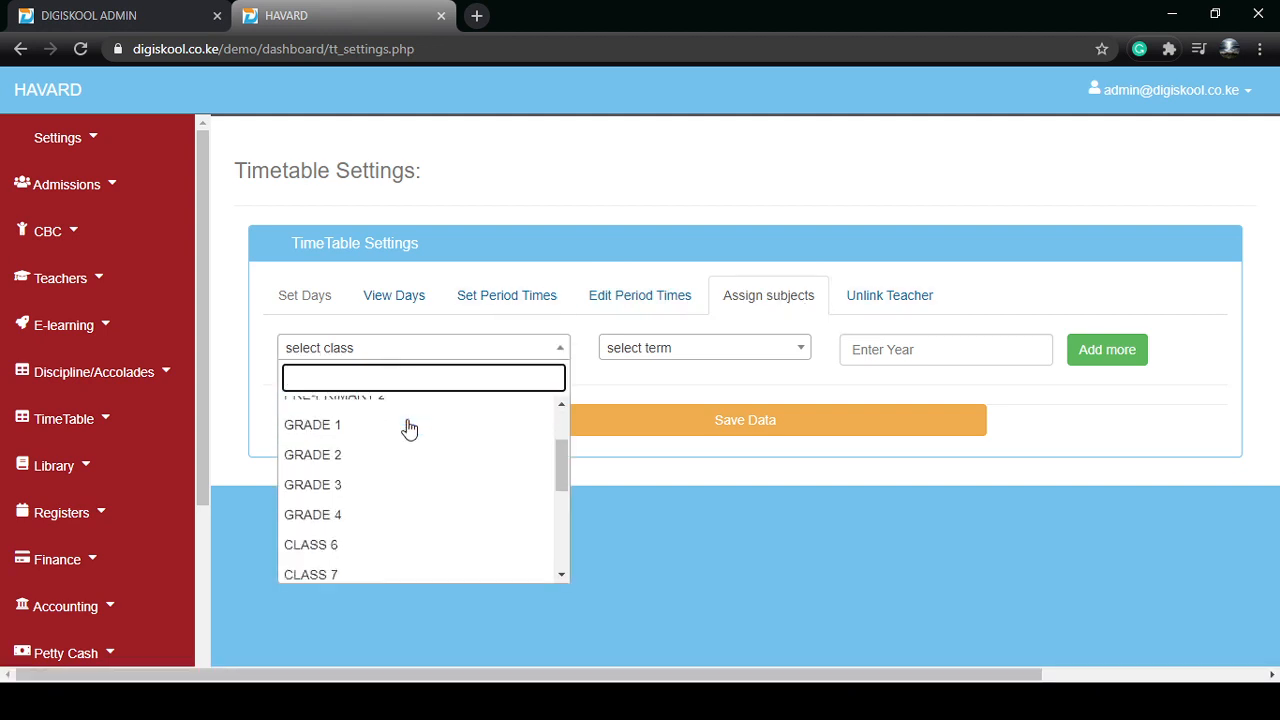
{"action": "scroll", "coordinate": [396, 484], "scroll_direction": "down", "scroll_amount": 2}
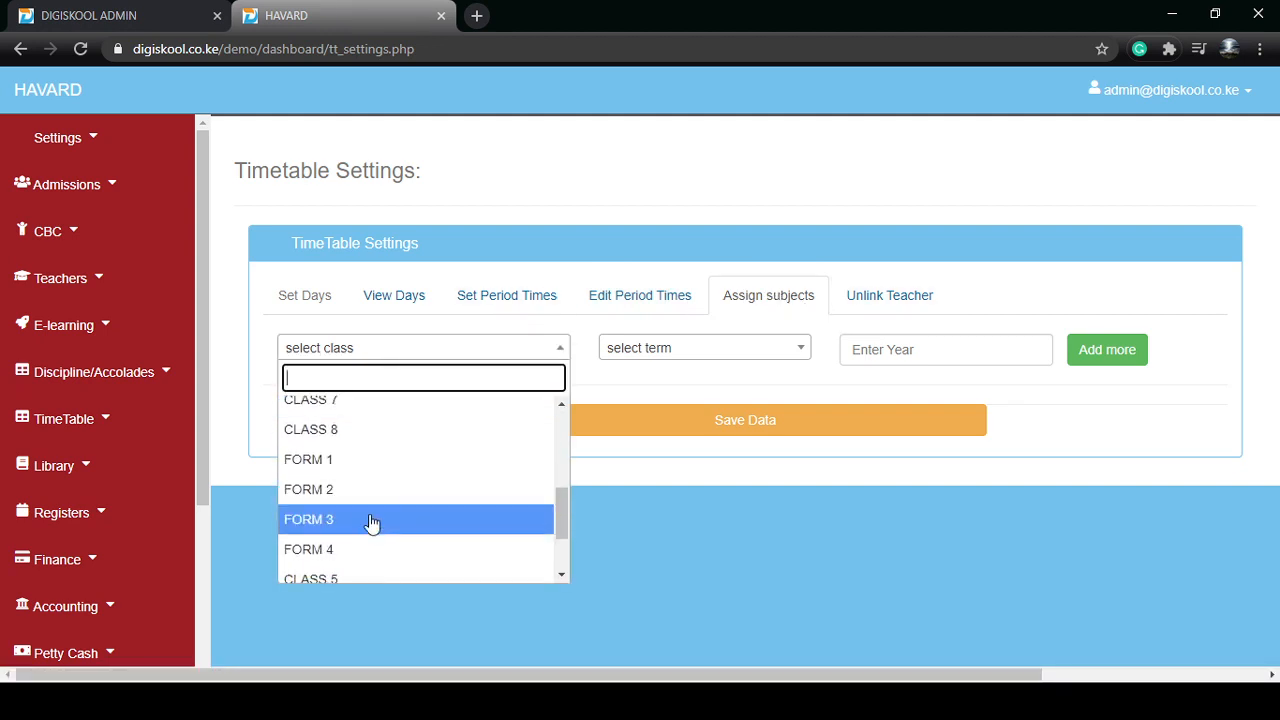
{"action": "left_click", "coordinate": [371, 560]}
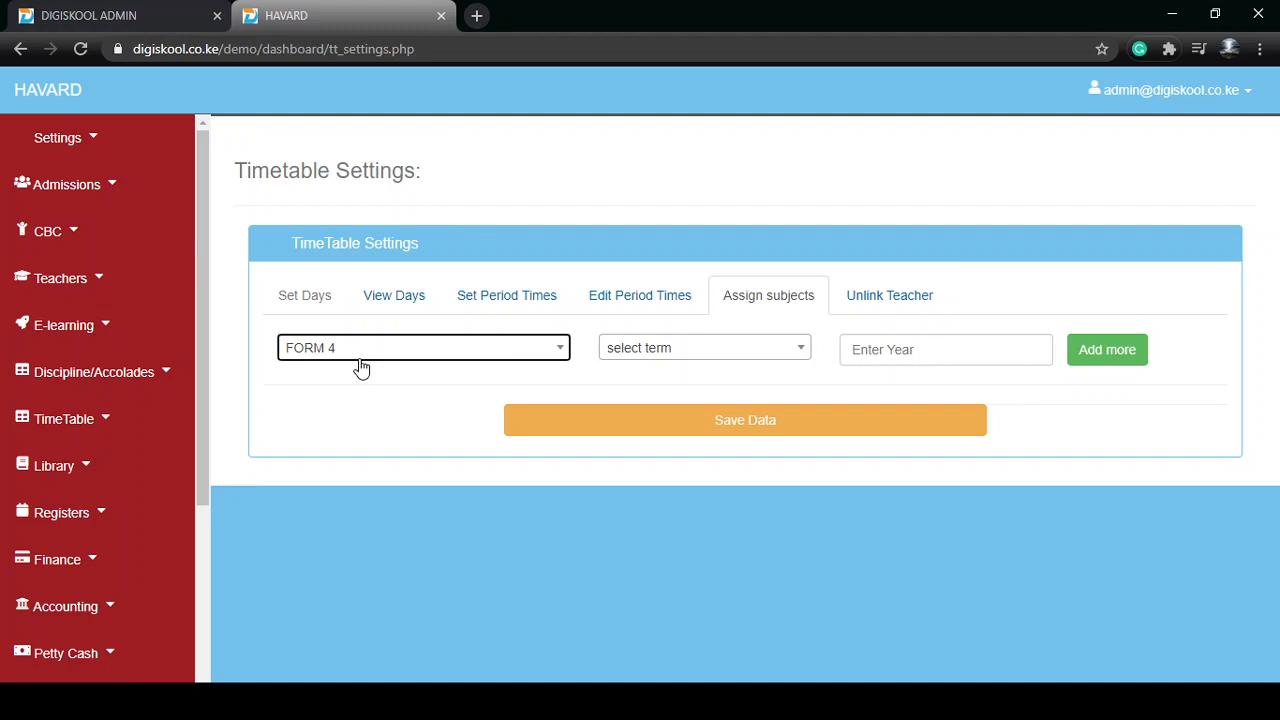
{"action": "left_click", "coordinate": [393, 352]}
{"action": "left_click", "coordinate": [393, 352]}
{"action": "left_click", "coordinate": [676, 350]}
{"action": "left_click", "coordinate": [689, 469]}
{"action": "left_click", "coordinate": [903, 352]}
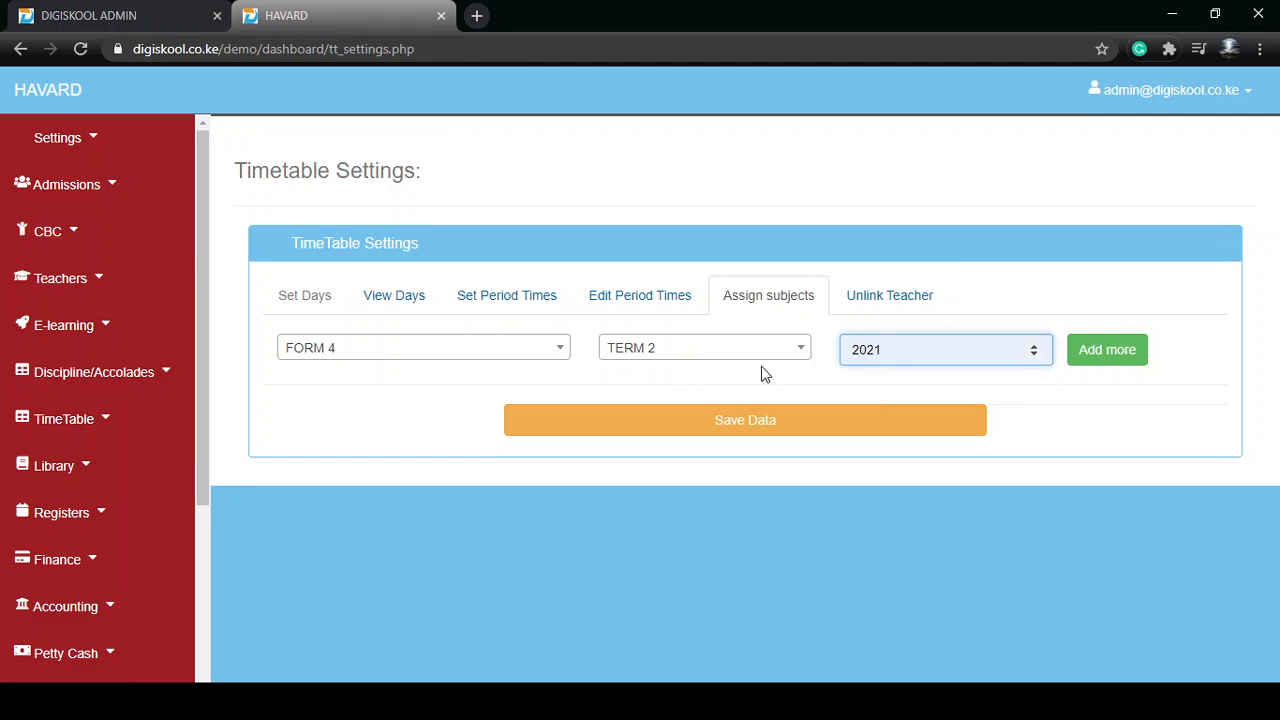
Add seven blank subject-and-teacher entries to the FORM 4 assignment form
{"action": "left_click", "coordinate": [1107, 351]}
{"action": "left_click", "coordinate": [1107, 350]}
{"action": "left_click", "coordinate": [1107, 350]}
{"action": "left_click", "coordinate": [1107, 350]}
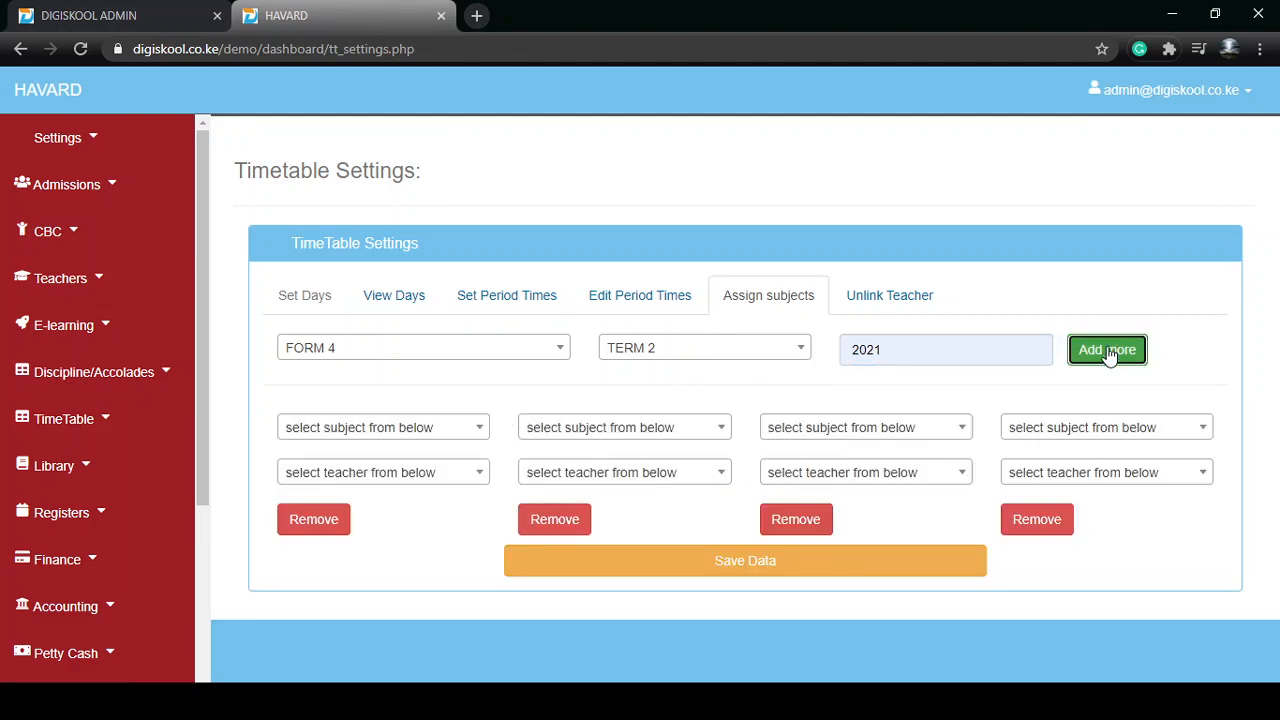
{"action": "left_click", "coordinate": [1107, 350]}
{"action": "left_click", "coordinate": [1107, 350]}
{"action": "left_click", "coordinate": [1107, 350]}
{"action": "scroll", "coordinate": [486, 443], "scroll_direction": "down", "scroll_amount": 1}
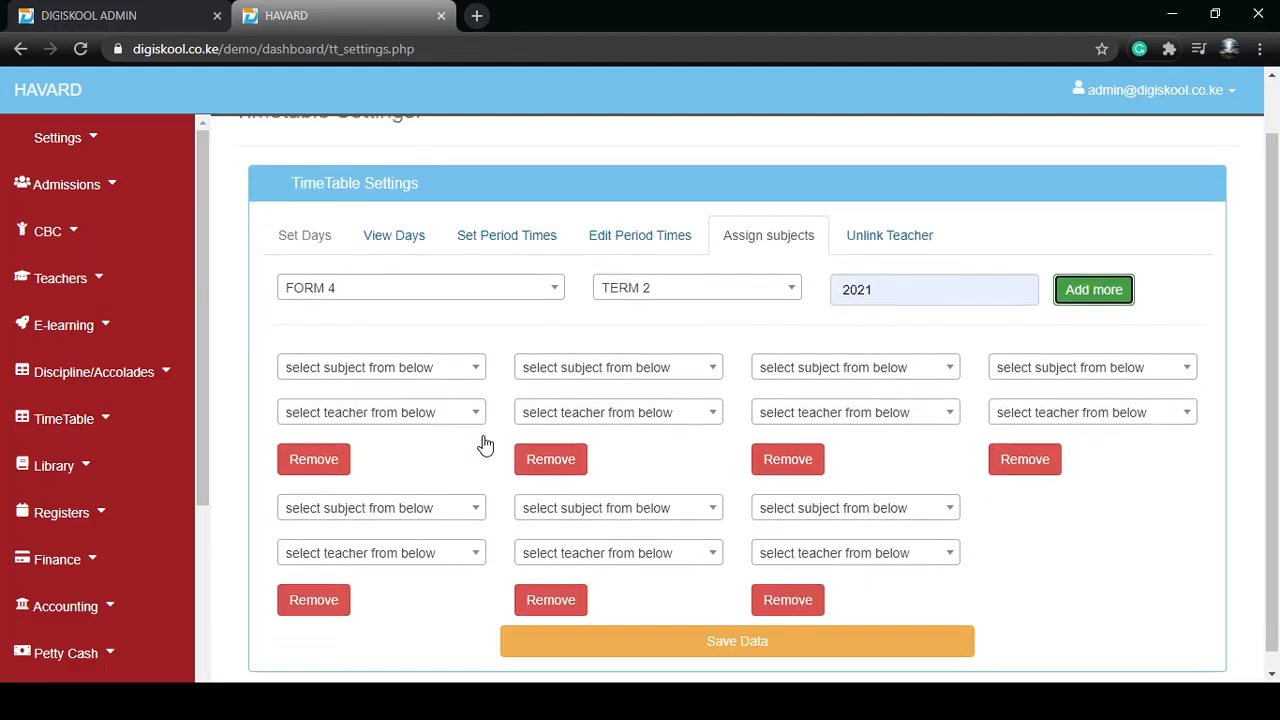
Set the first entry's subject to MATHEMATICS and choose a teacher for it
{"action": "left_click", "coordinate": [412, 352]}
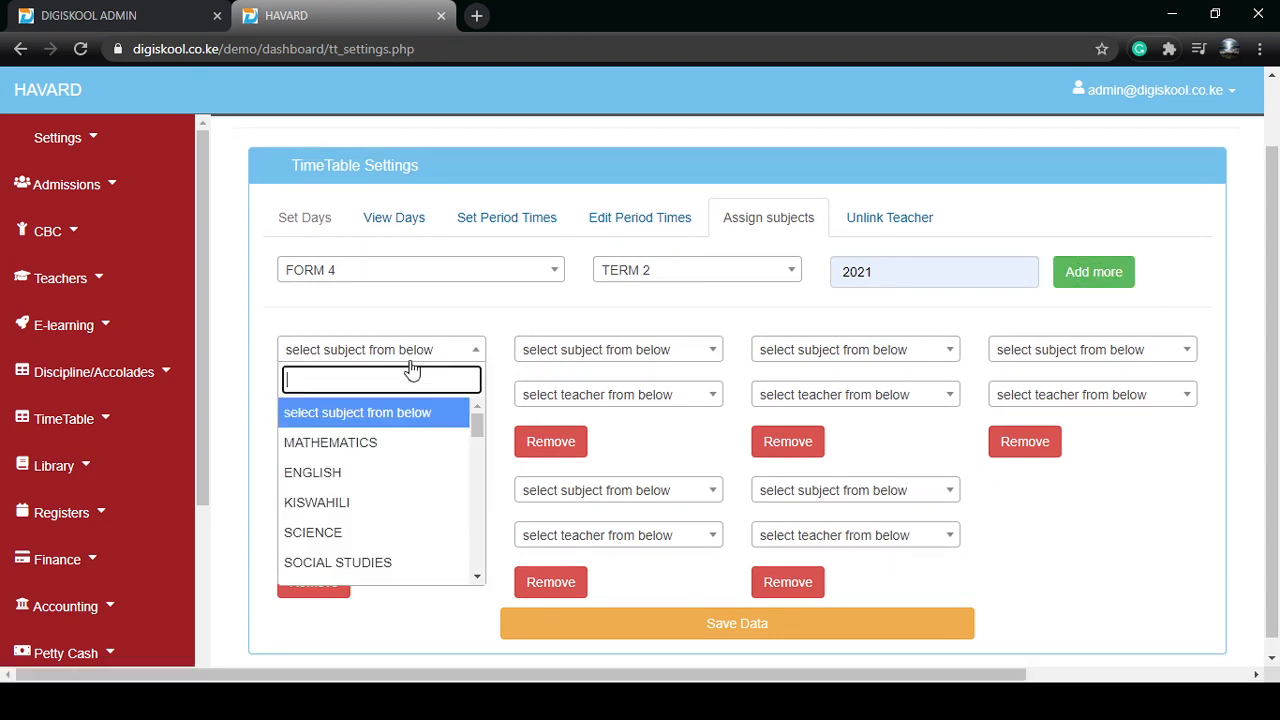
{"action": "left_click", "coordinate": [378, 444]}
{"action": "left_click", "coordinate": [350, 398]}
{"action": "scroll", "coordinate": [403, 512], "scroll_direction": "down", "scroll_amount": 3}
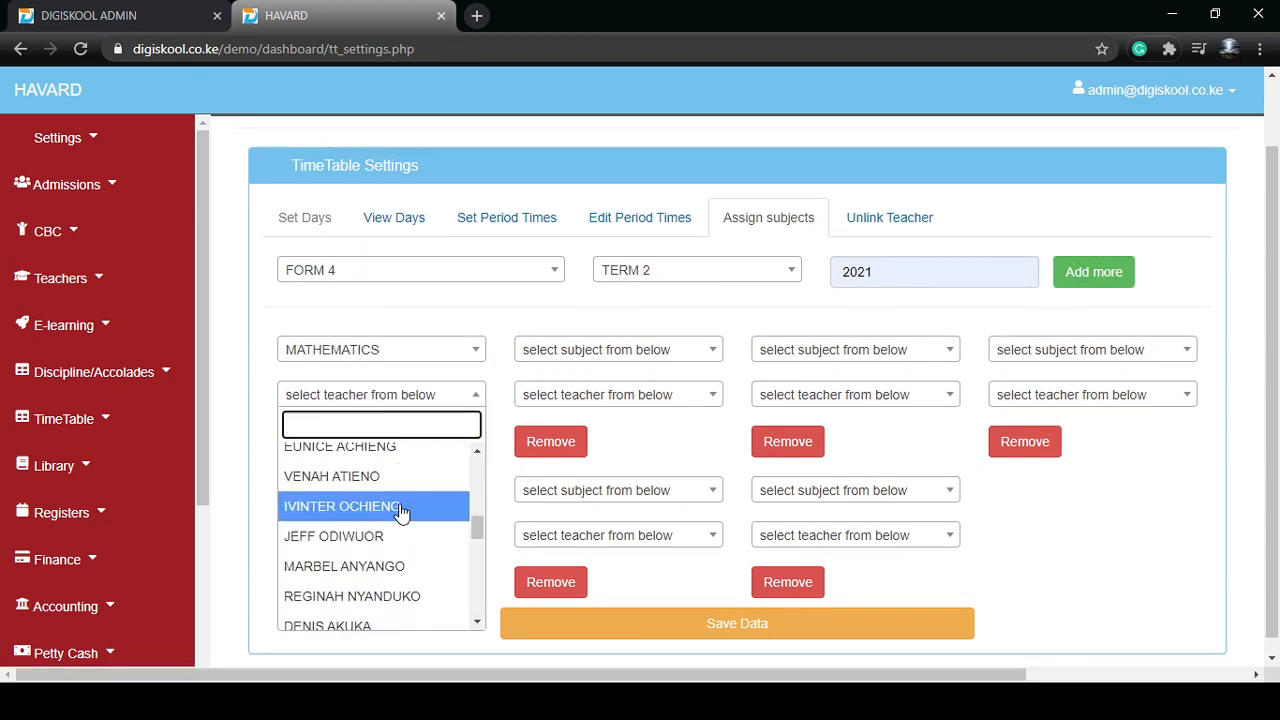
{"action": "left_click", "coordinate": [400, 513]}
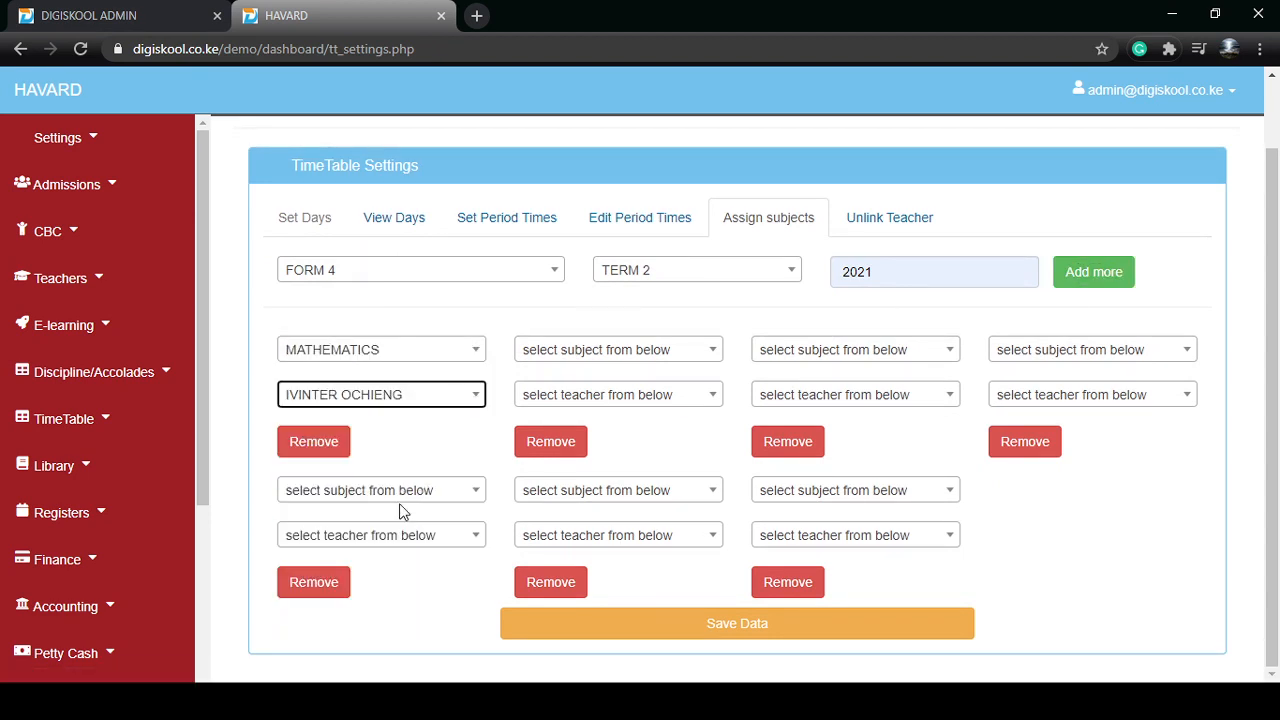
Set the second entry's subject to ENVIRONMENTAL SCIENCE and choose a teacher for it
{"action": "left_click", "coordinate": [606, 354]}
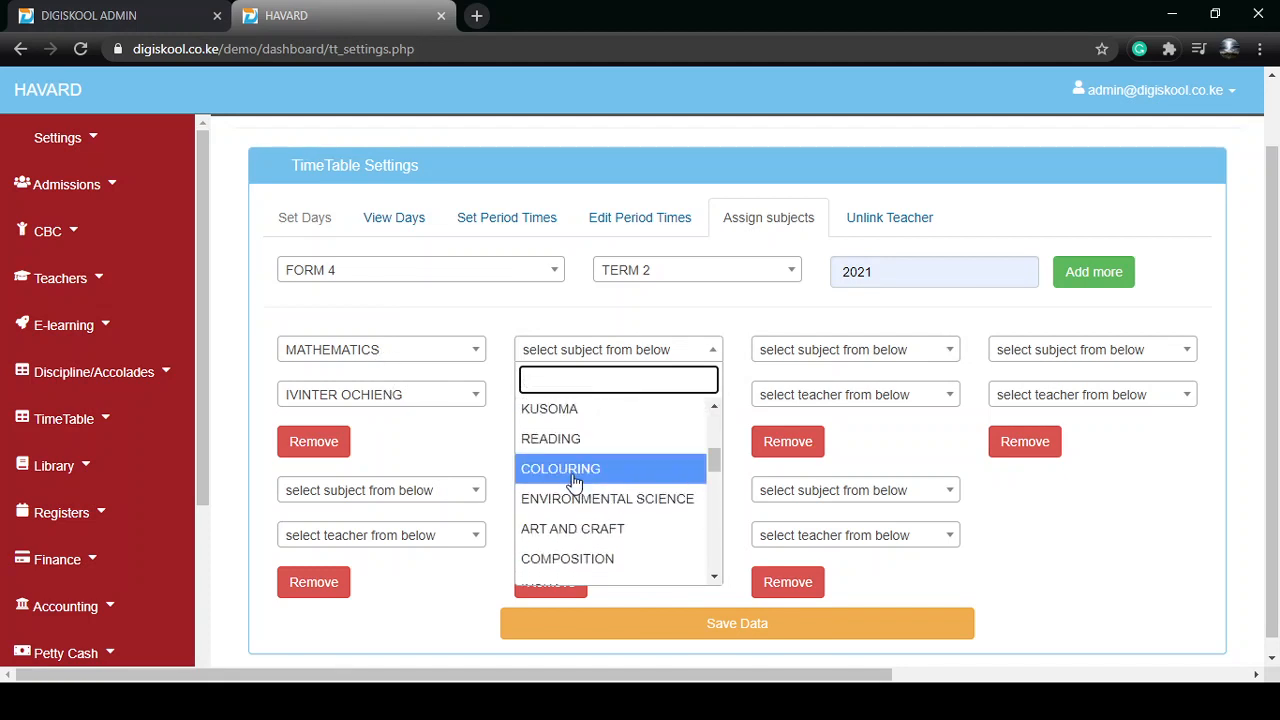
{"action": "left_click", "coordinate": [575, 500]}
{"action": "left_click", "coordinate": [583, 398]}
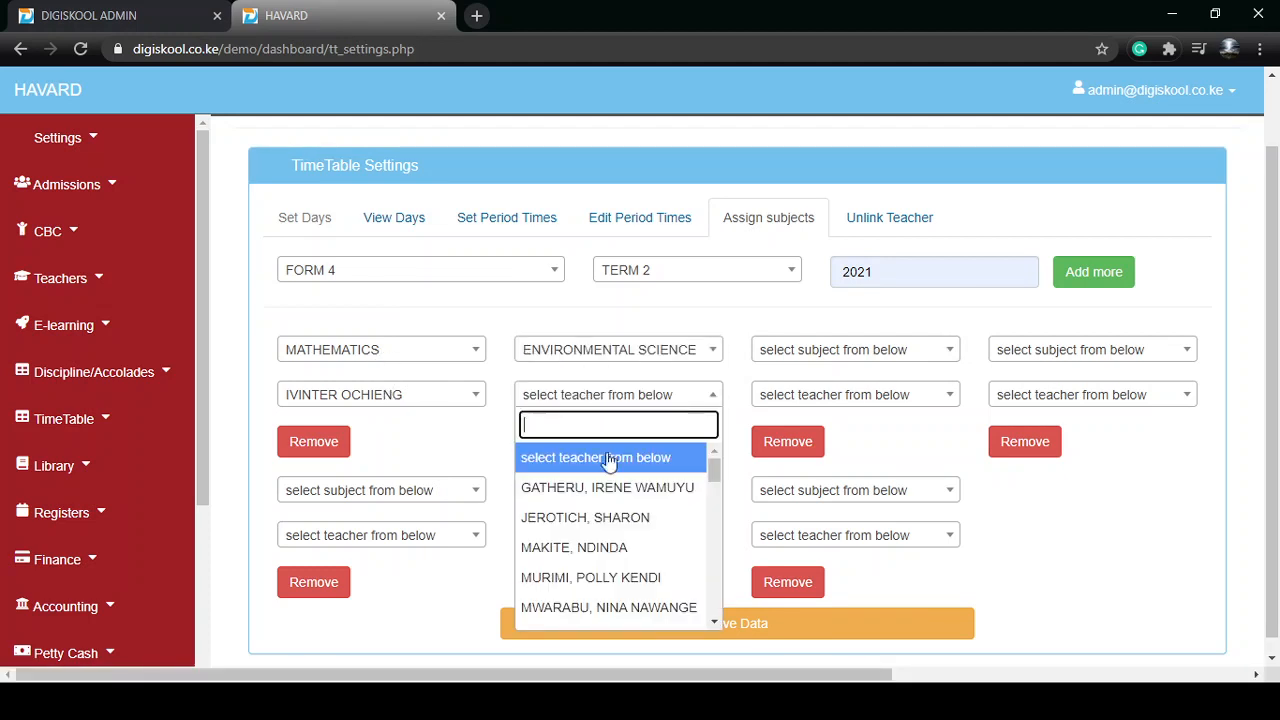
{"action": "scroll", "coordinate": [603, 546], "scroll_direction": "down", "scroll_amount": 3}
{"action": "left_click", "coordinate": [605, 546]}
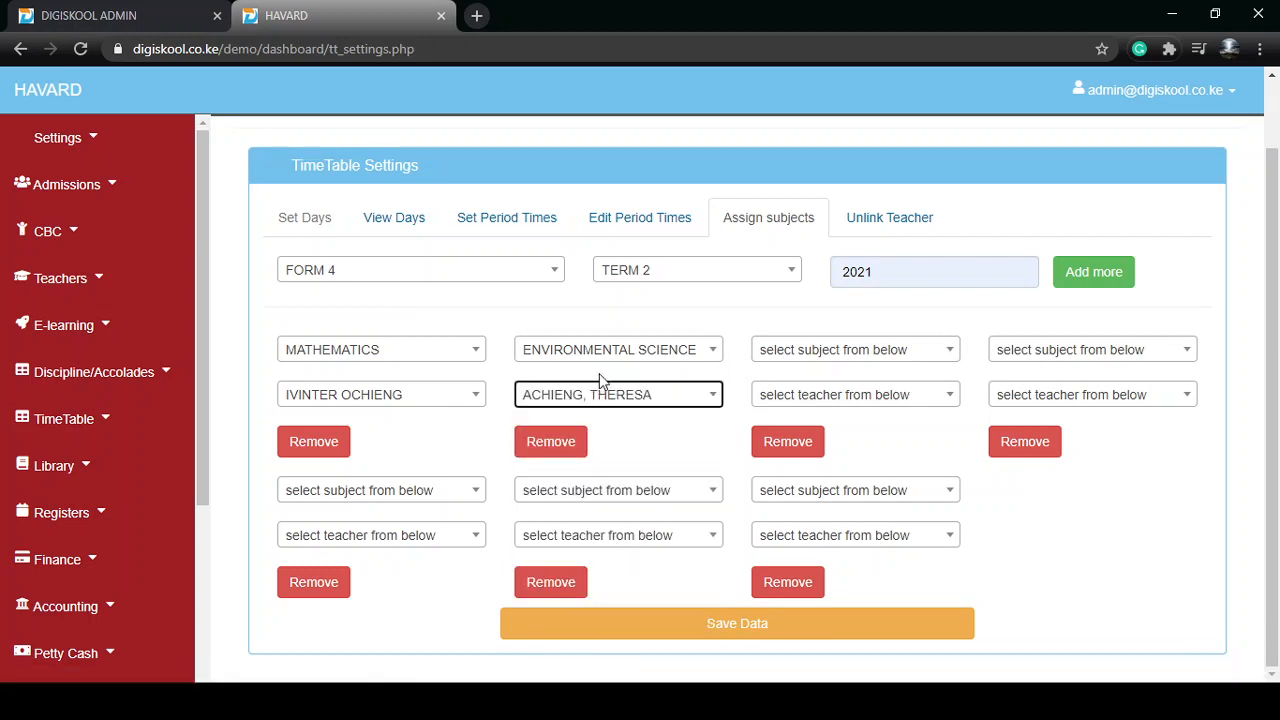
Set the third entry's subject to INSHA and assign it to the third teacher in the list
{"action": "left_click", "coordinate": [817, 358]}
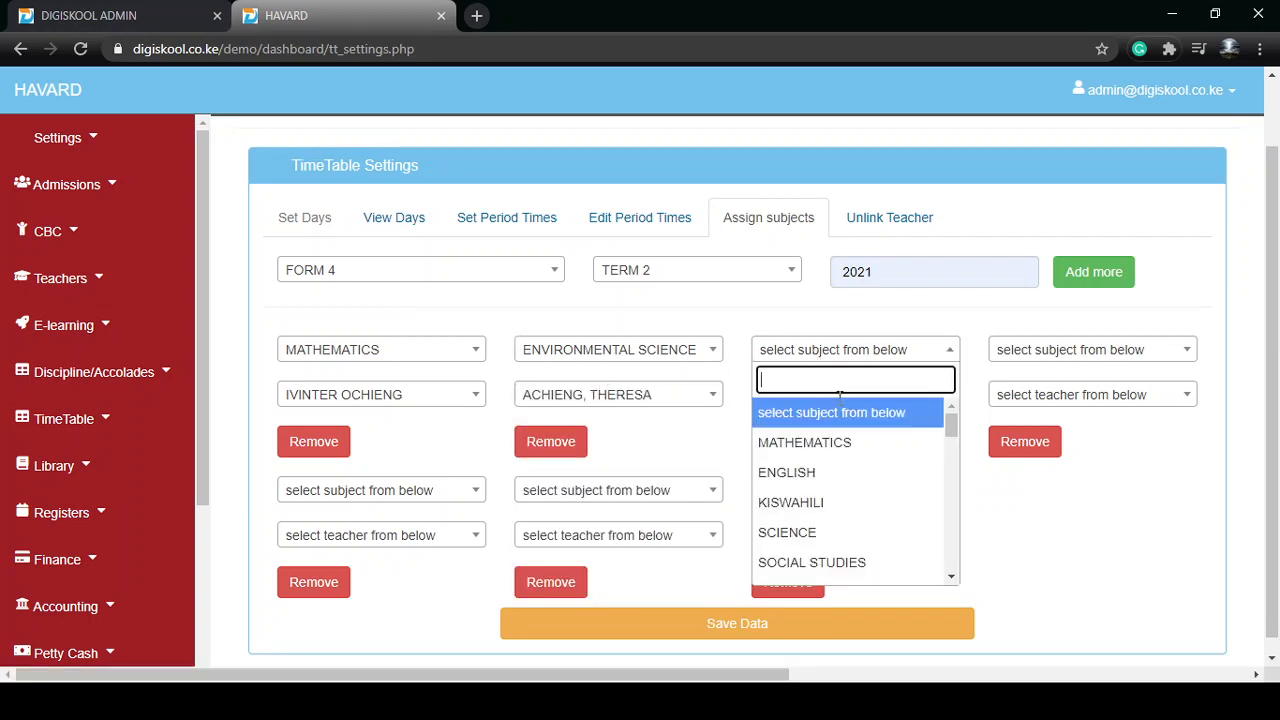
{"action": "scroll", "coordinate": [846, 490], "scroll_direction": "down", "scroll_amount": 3}
{"action": "left_click", "coordinate": [845, 493]}
{"action": "left_click", "coordinate": [845, 397]}
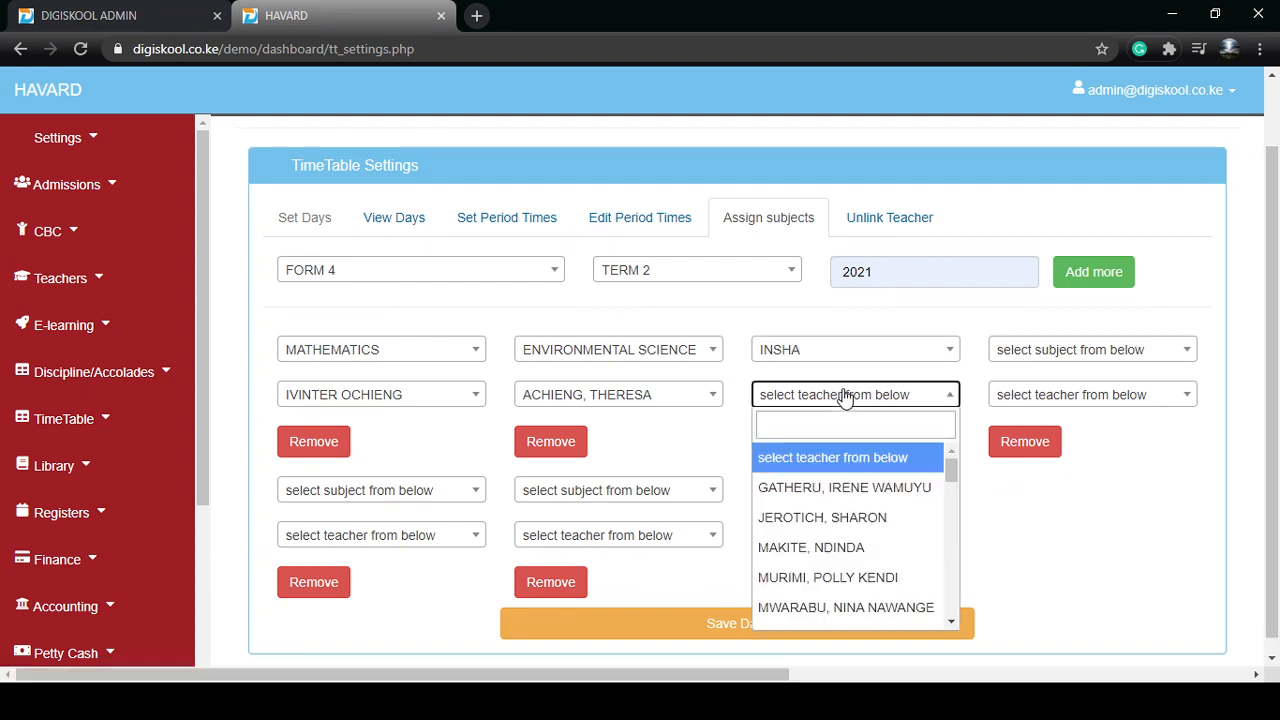
{"action": "left_click", "coordinate": [828, 549]}
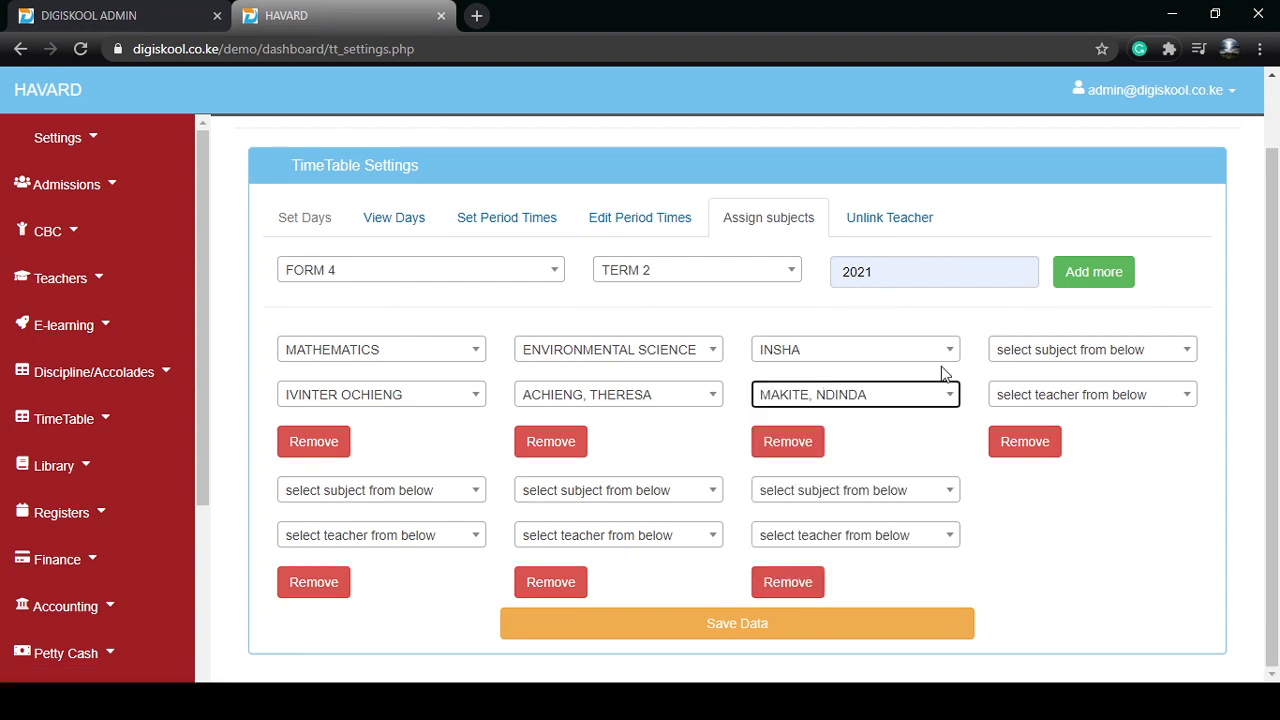
Set the fourth entry's subject to ENGLISH and assign it to the fourth teacher in the list
{"action": "left_click", "coordinate": [1015, 350]}
{"action": "left_click", "coordinate": [1045, 472]}
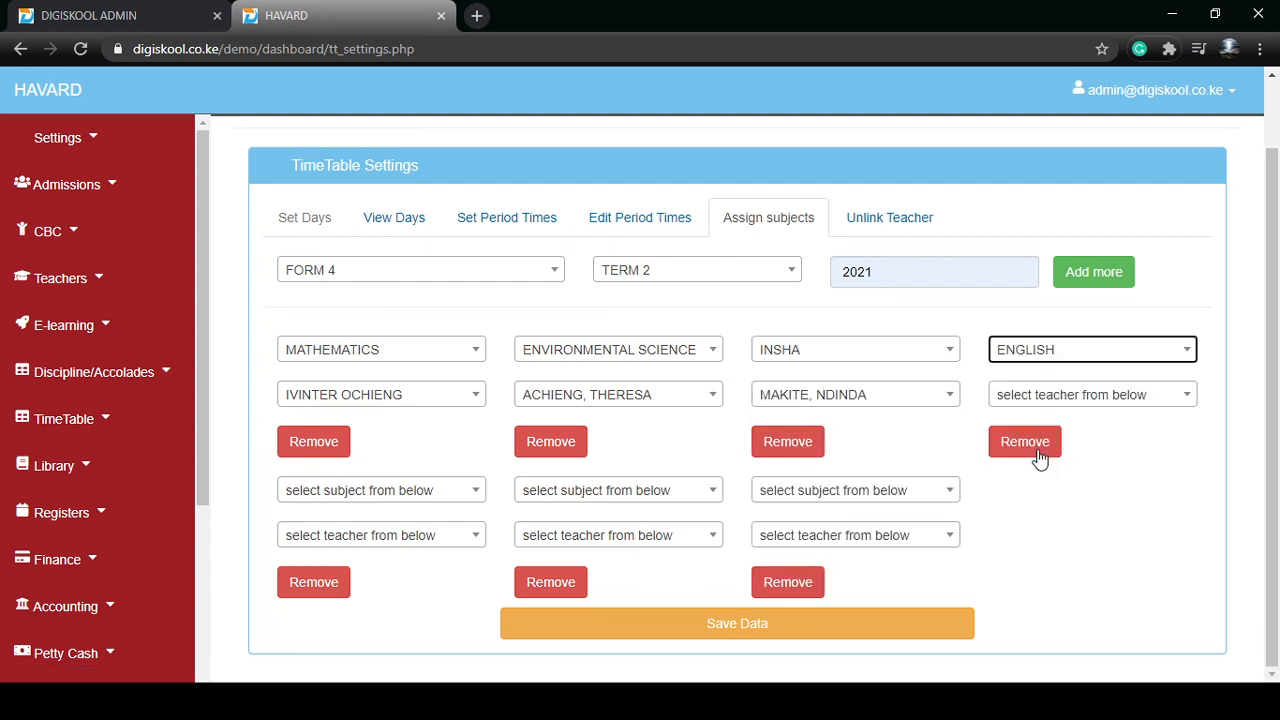
{"action": "left_click", "coordinate": [1037, 400]}
{"action": "left_click", "coordinate": [1045, 585]}
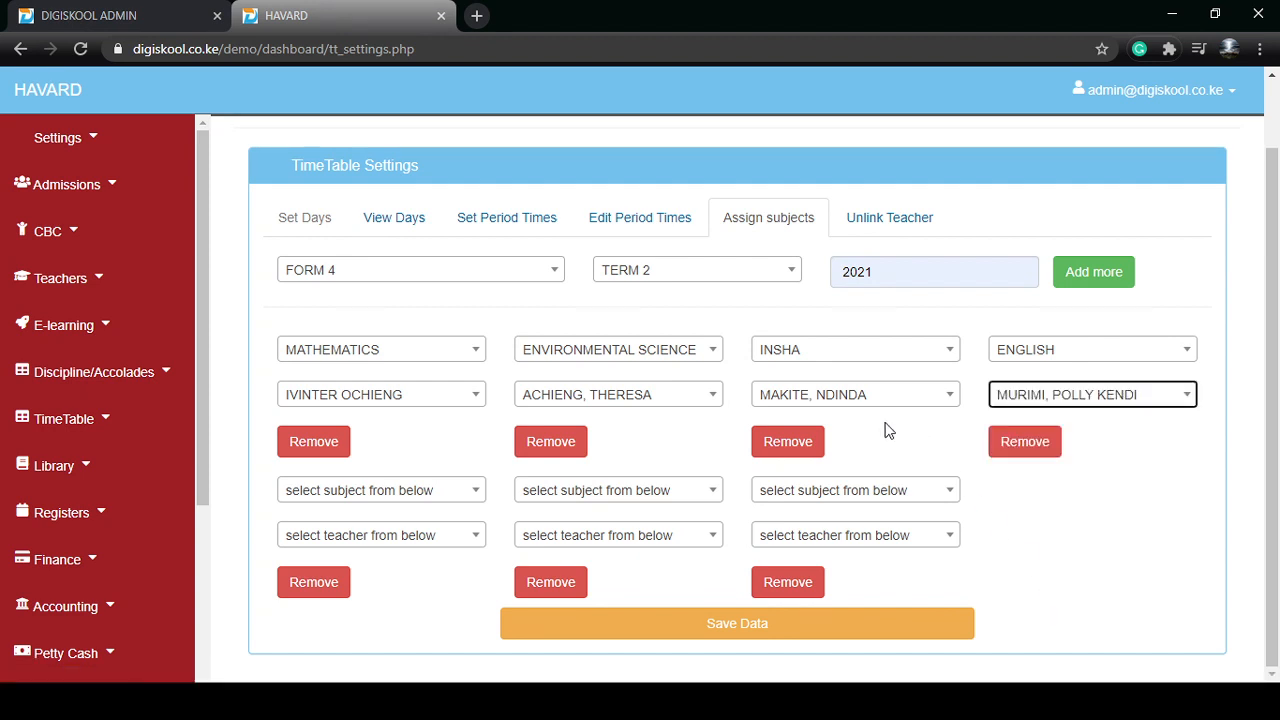
Set the fifth entry's subject to GEOGRAPHY and assign it to the second teacher in the list
{"action": "left_click", "coordinate": [415, 492]}
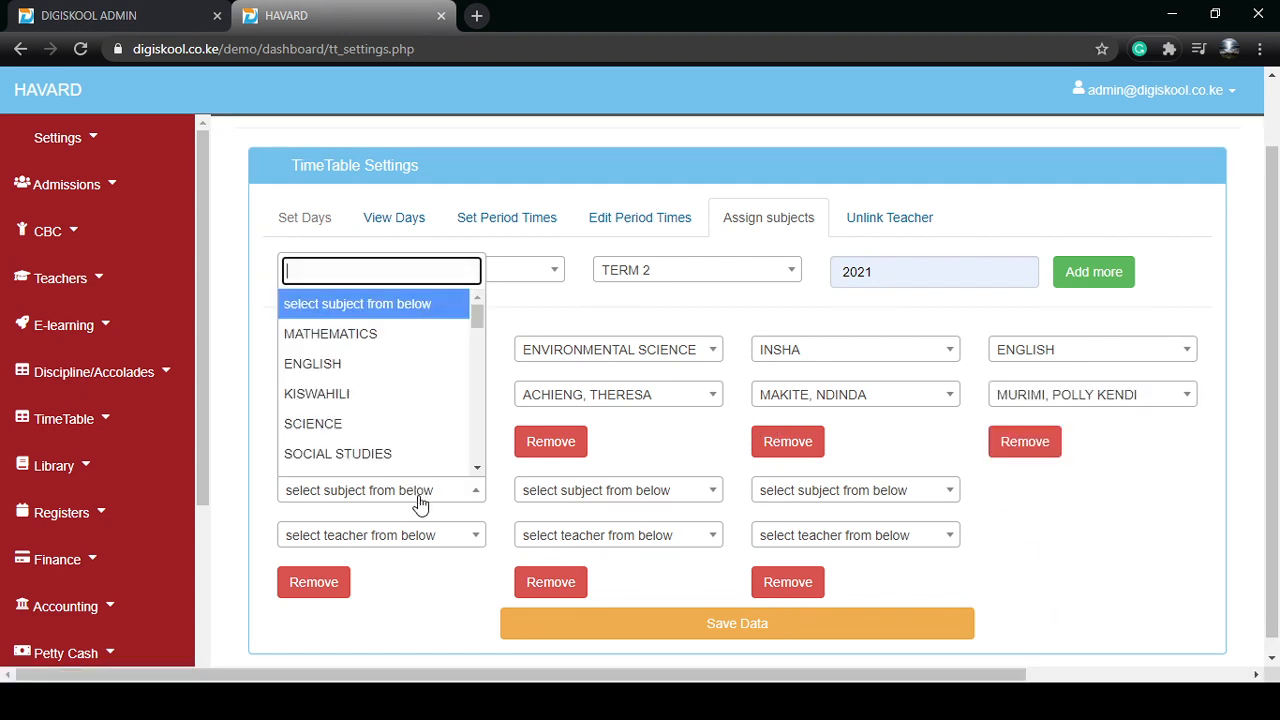
{"action": "left_click", "coordinate": [420, 362]}
{"action": "left_click", "coordinate": [412, 490]}
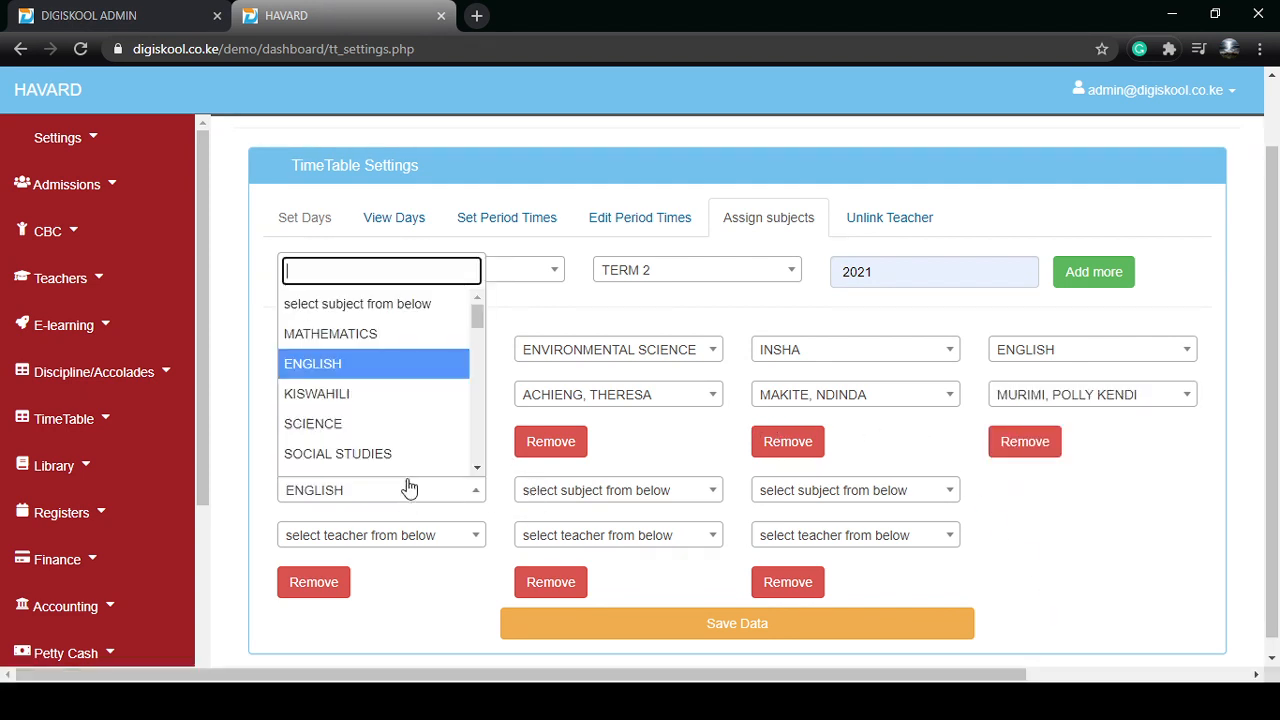
{"action": "scroll", "coordinate": [392, 425], "scroll_direction": "down", "scroll_amount": 5}
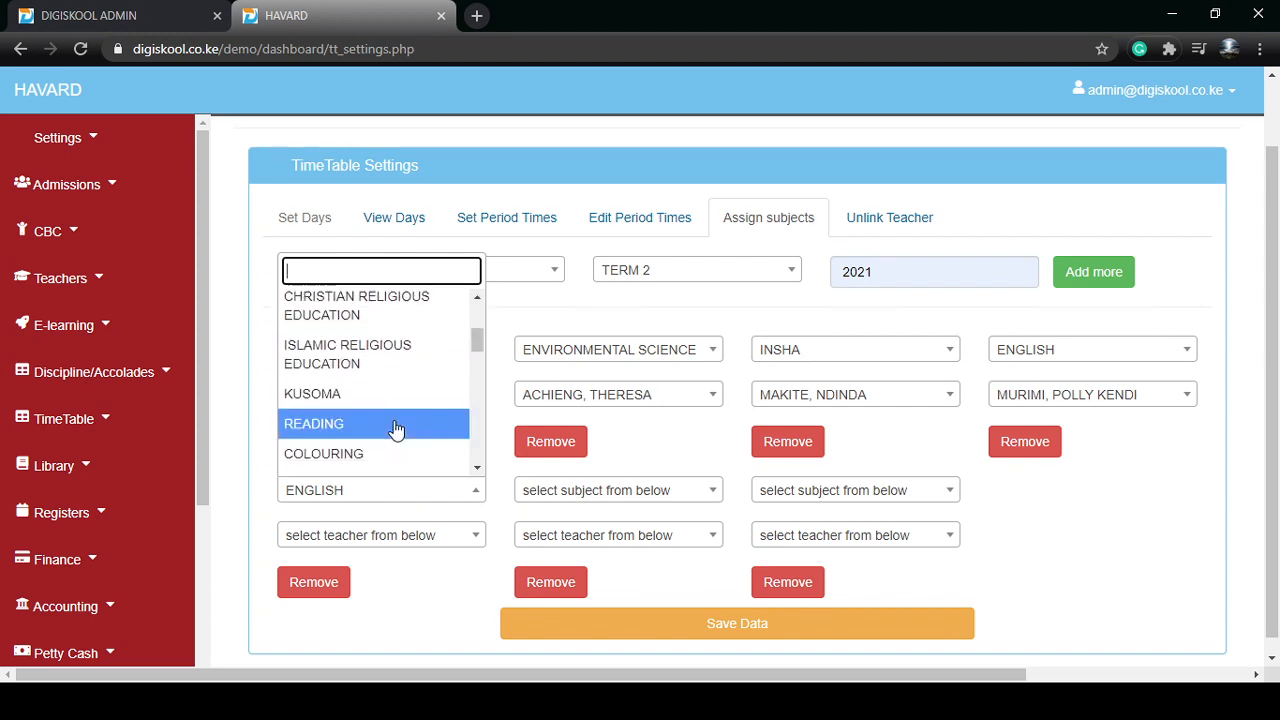
{"action": "left_click", "coordinate": [372, 414]}
{"action": "left_click", "coordinate": [390, 535]}
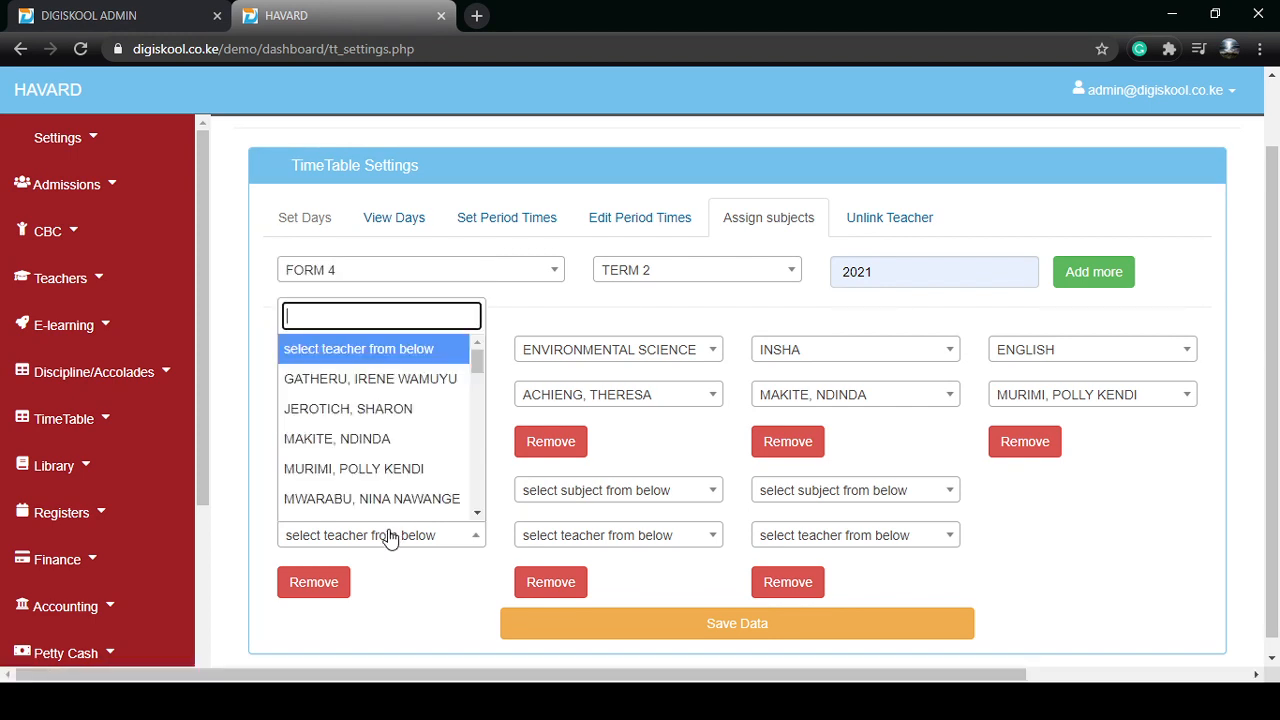
{"action": "left_click", "coordinate": [405, 420]}
Set the sixth entry's subject to HISTORY and assign it to the same teacher as ENGLISH
{"action": "left_click", "coordinate": [584, 492]}
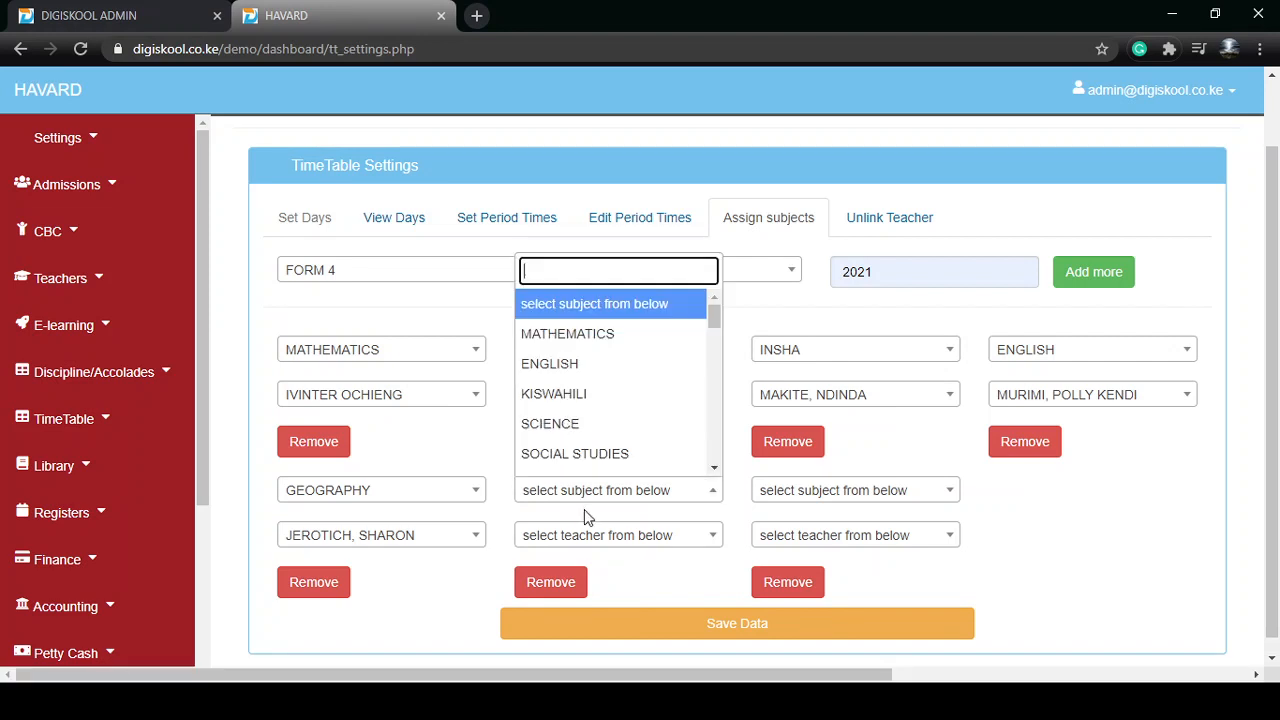
{"action": "scroll", "coordinate": [586, 427], "scroll_direction": "down", "scroll_amount": 5}
{"action": "left_click", "coordinate": [586, 446]}
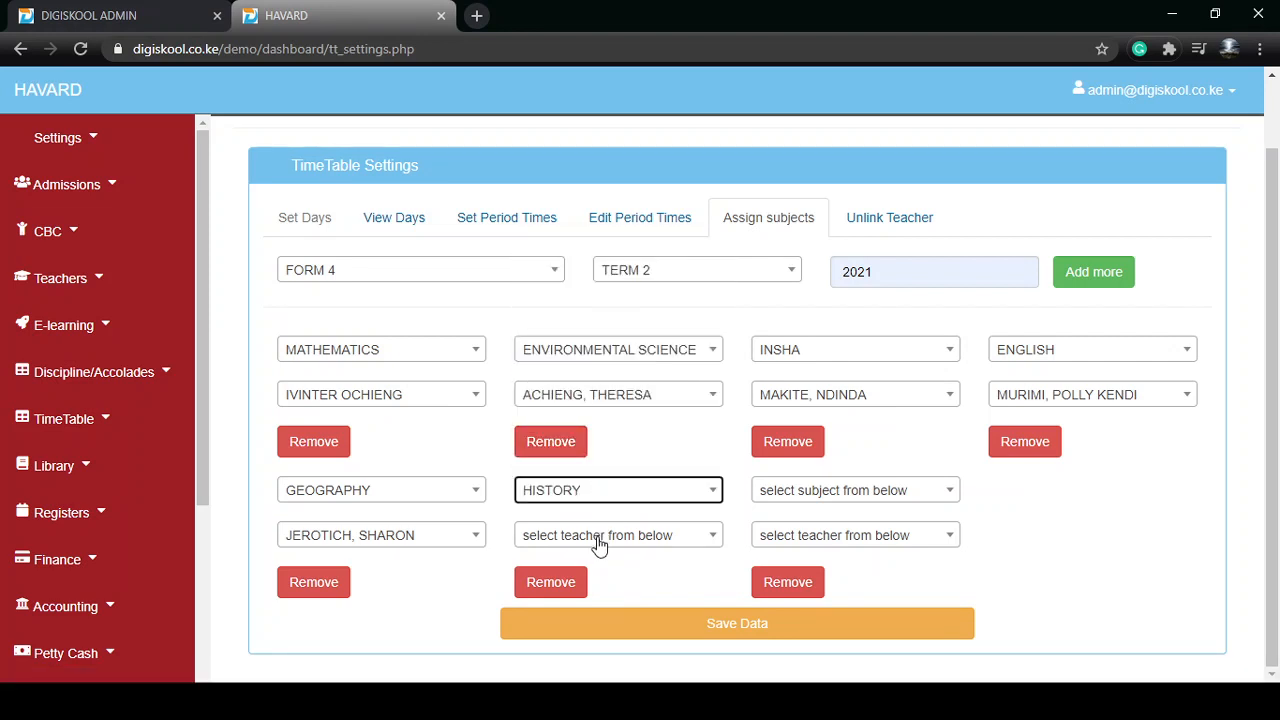
{"action": "left_click", "coordinate": [590, 540]}
{"action": "left_click", "coordinate": [590, 468]}
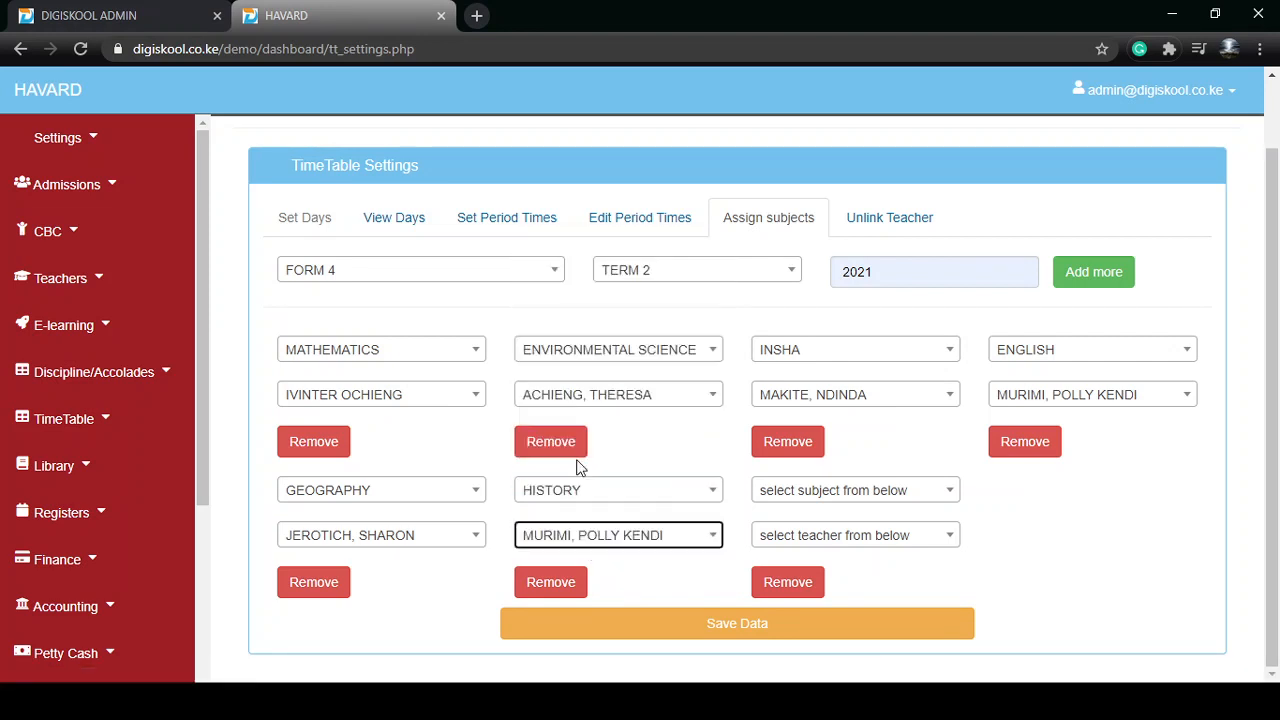
Set the seventh entry's subject to SCIENCE with the first teacher in the list, and save all the assignments
{"action": "left_click", "coordinate": [775, 490]}
{"action": "left_click", "coordinate": [815, 428]}
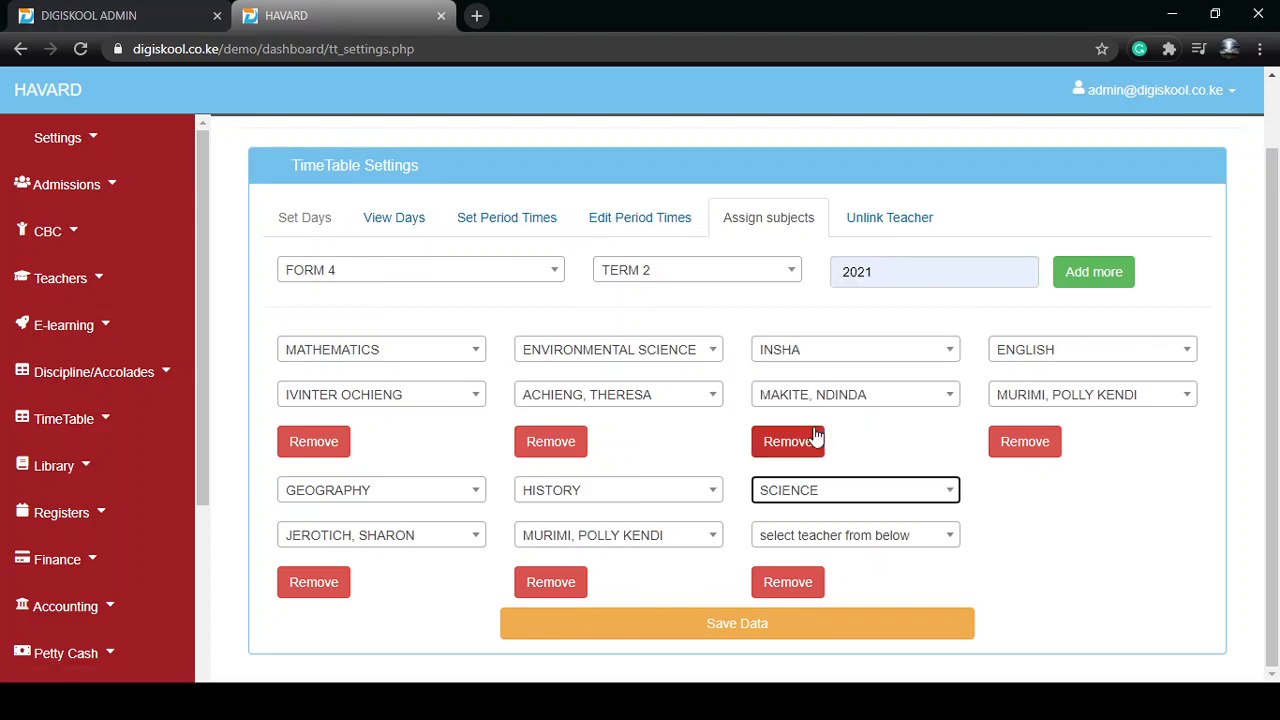
{"action": "left_click", "coordinate": [838, 535]}
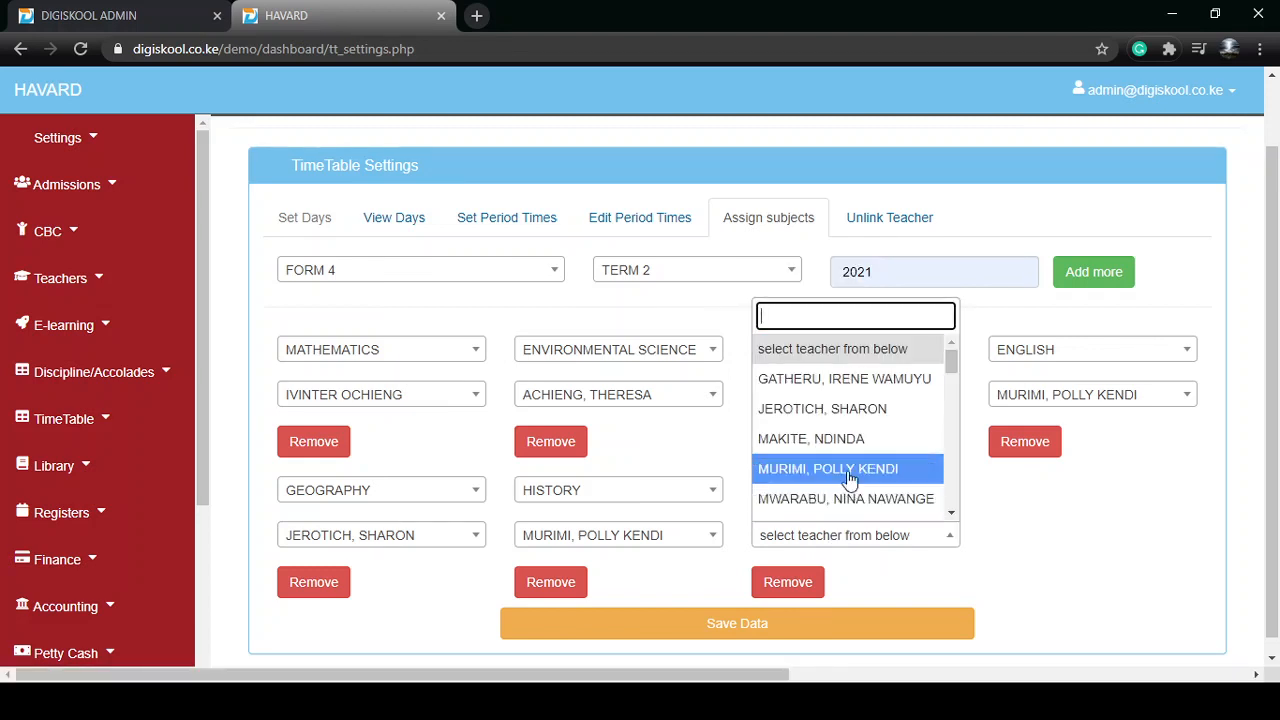
{"action": "left_click", "coordinate": [841, 378]}
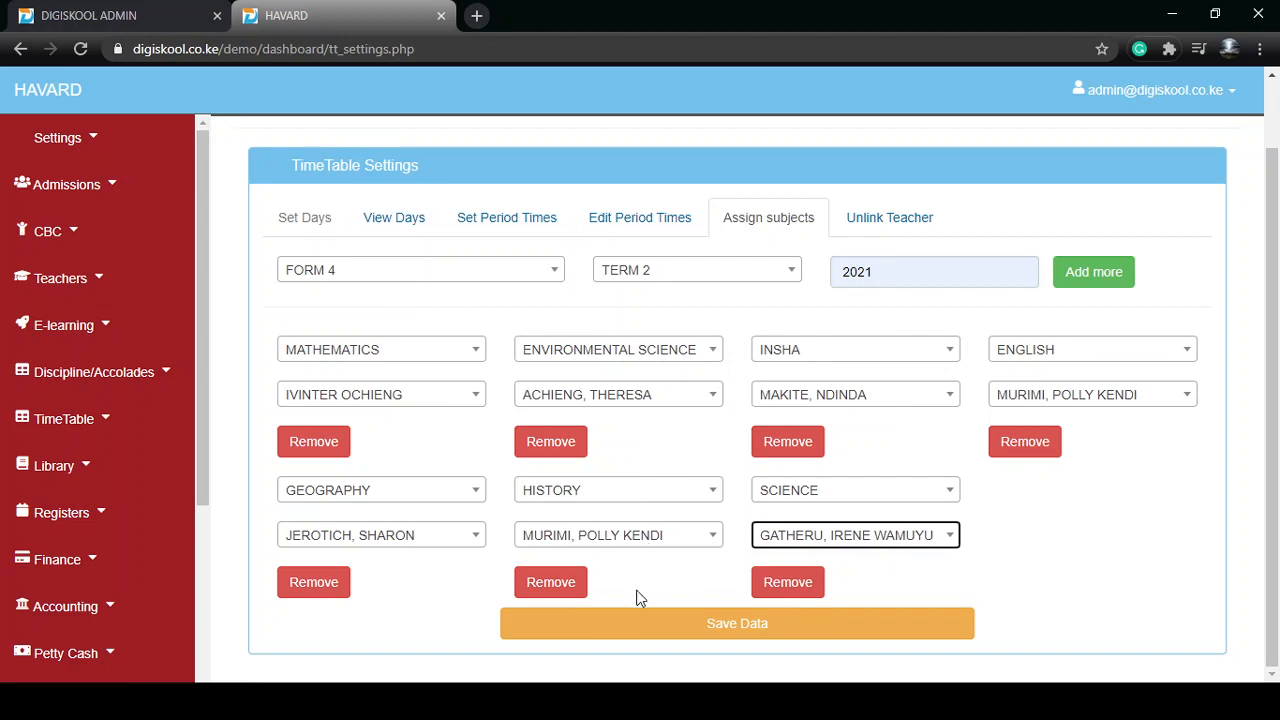
{"action": "left_click", "coordinate": [654, 626]}
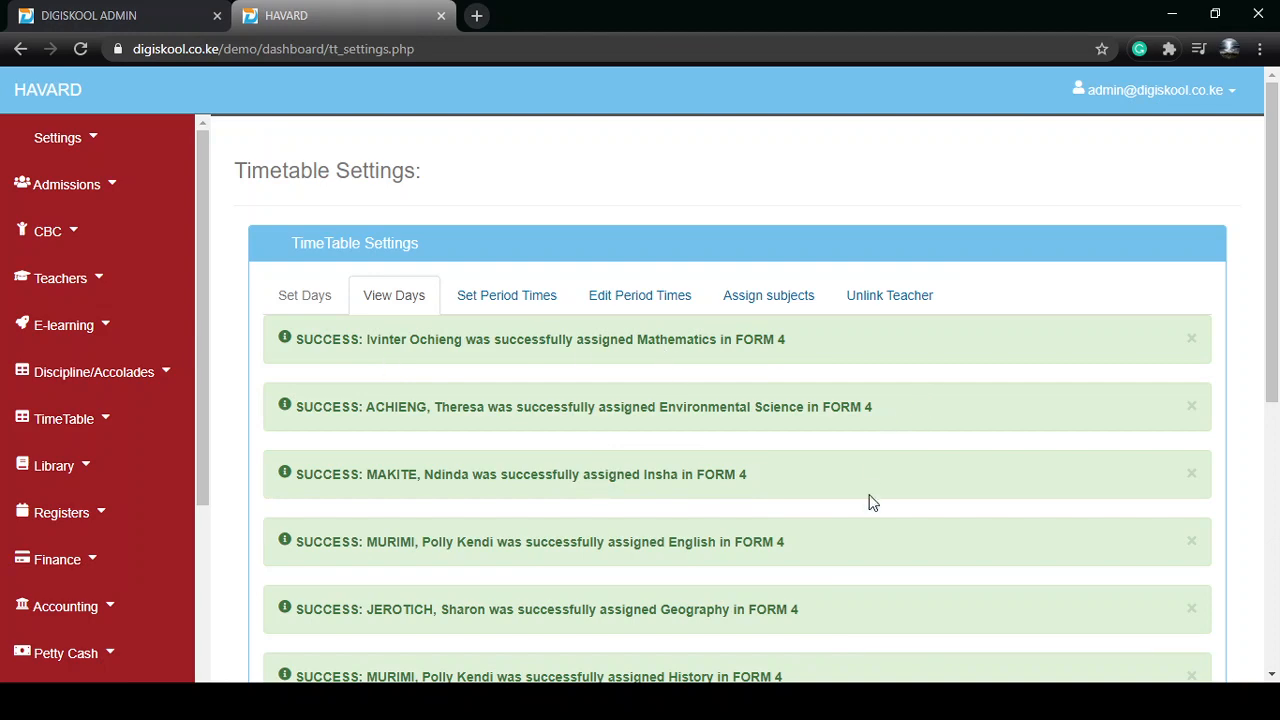
Return to the subject assignment form and dismiss all the assignment notifications
{"action": "scroll", "coordinate": [869, 502], "scroll_direction": "down", "scroll_amount": 3}
{"action": "scroll", "coordinate": [869, 502], "scroll_direction": "up", "scroll_amount": 4}
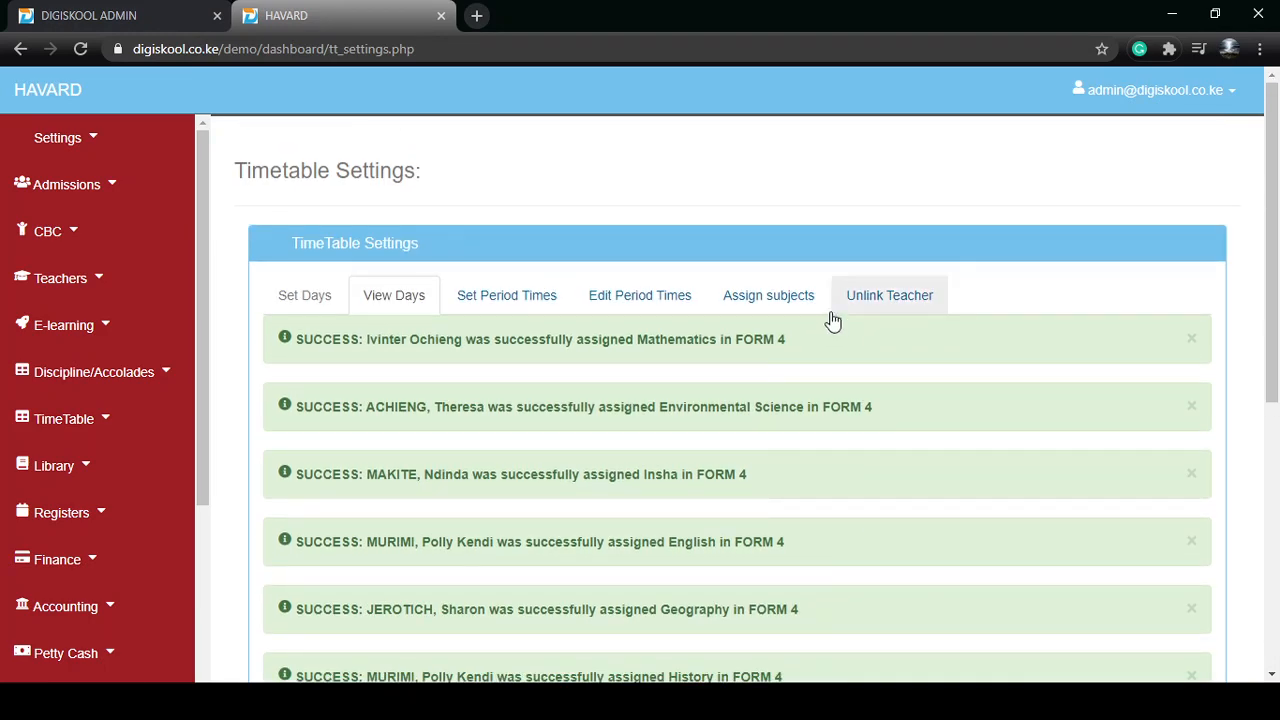
{"action": "left_click", "coordinate": [785, 302]}
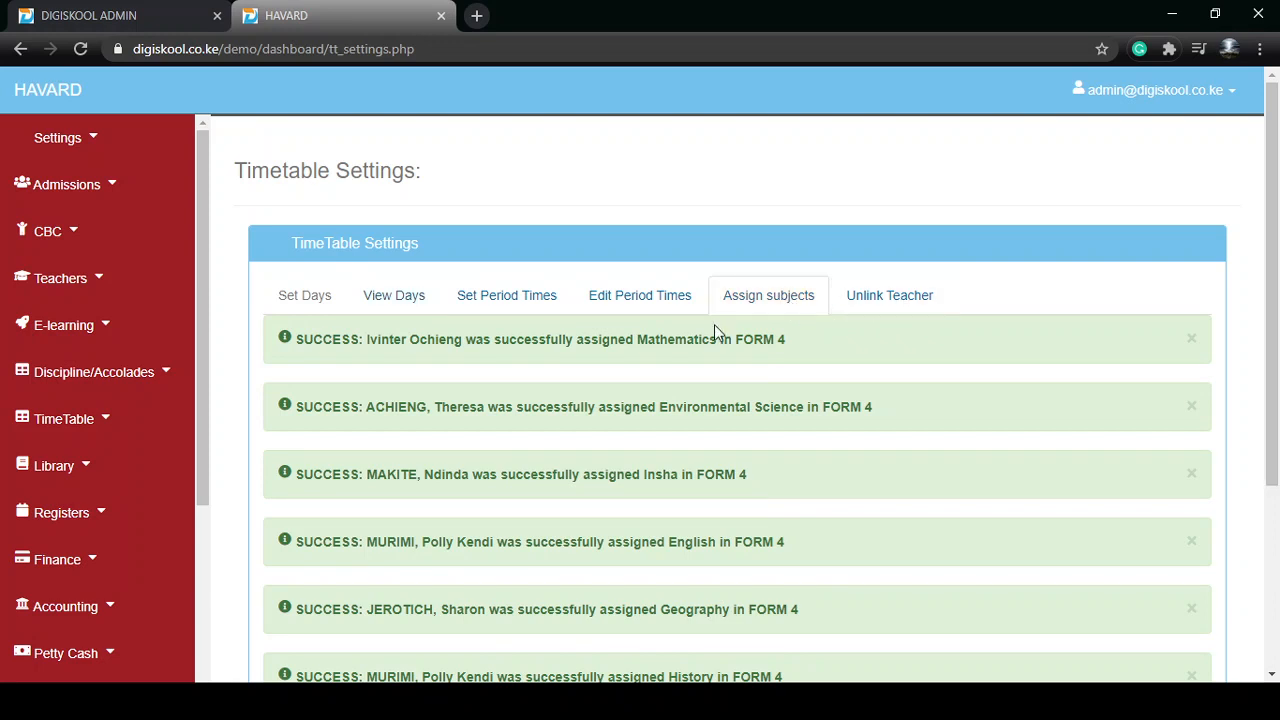
{"action": "left_click", "coordinate": [1192, 340]}
{"action": "left_click", "coordinate": [1192, 340]}
{"action": "left_click", "coordinate": [1192, 340]}
{"action": "left_click", "coordinate": [1193, 341]}
{"action": "left_click", "coordinate": [1193, 341]}
{"action": "left_click", "coordinate": [1208, 340]}
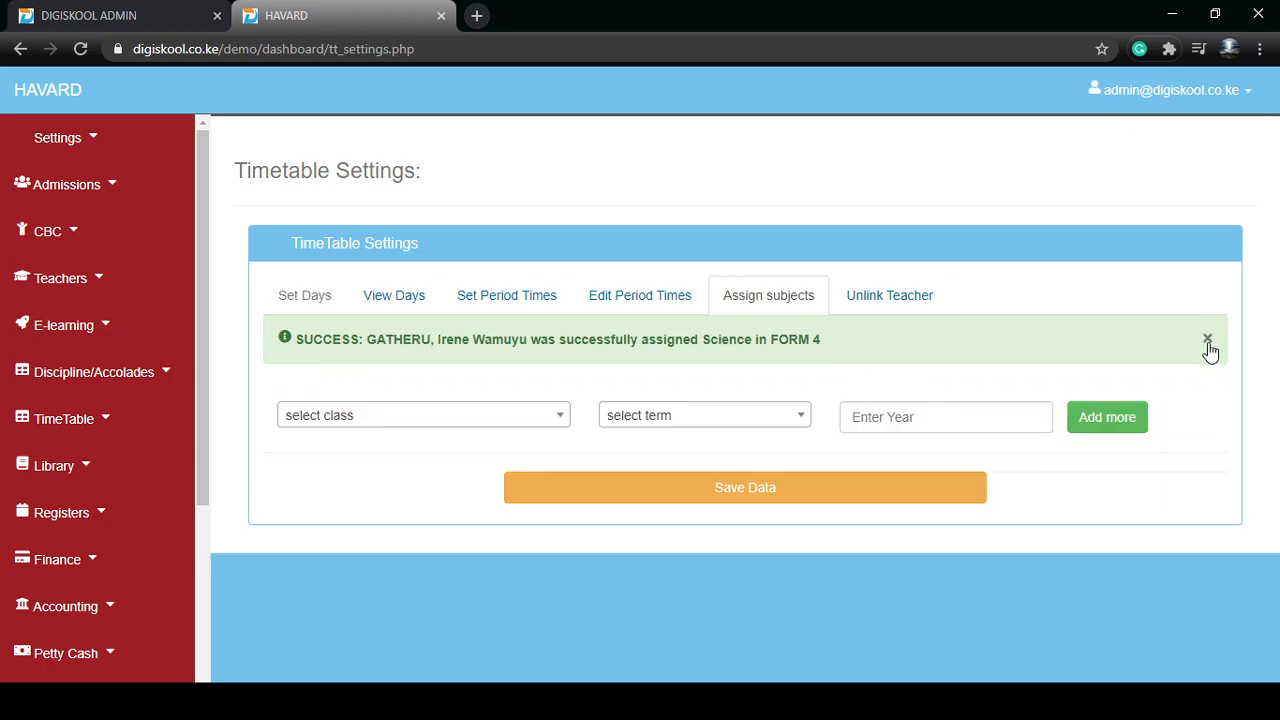
{"action": "left_click", "coordinate": [1208, 342]}
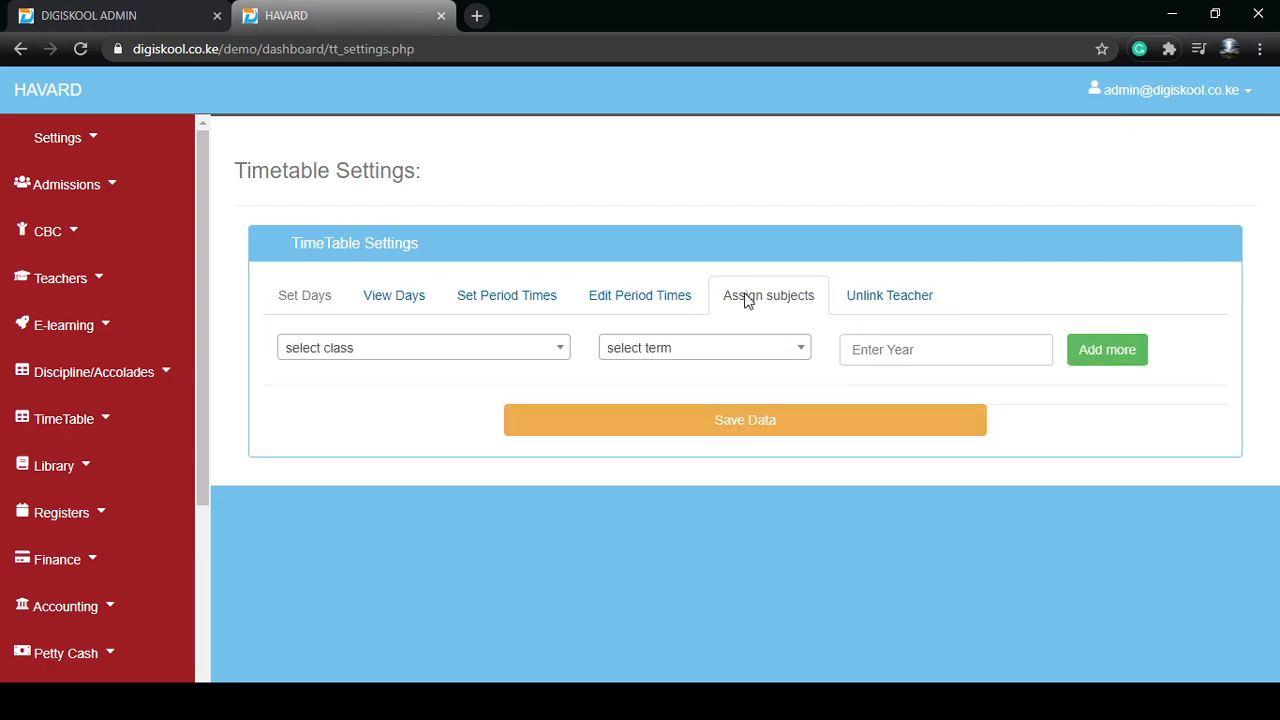
Unlink the teacher from Environmental Science in FORM 4, TERM 2, 2021
{"action": "left_click", "coordinate": [868, 297]}
{"action": "scroll", "coordinate": [834, 443], "scroll_direction": "down", "scroll_amount": 3}
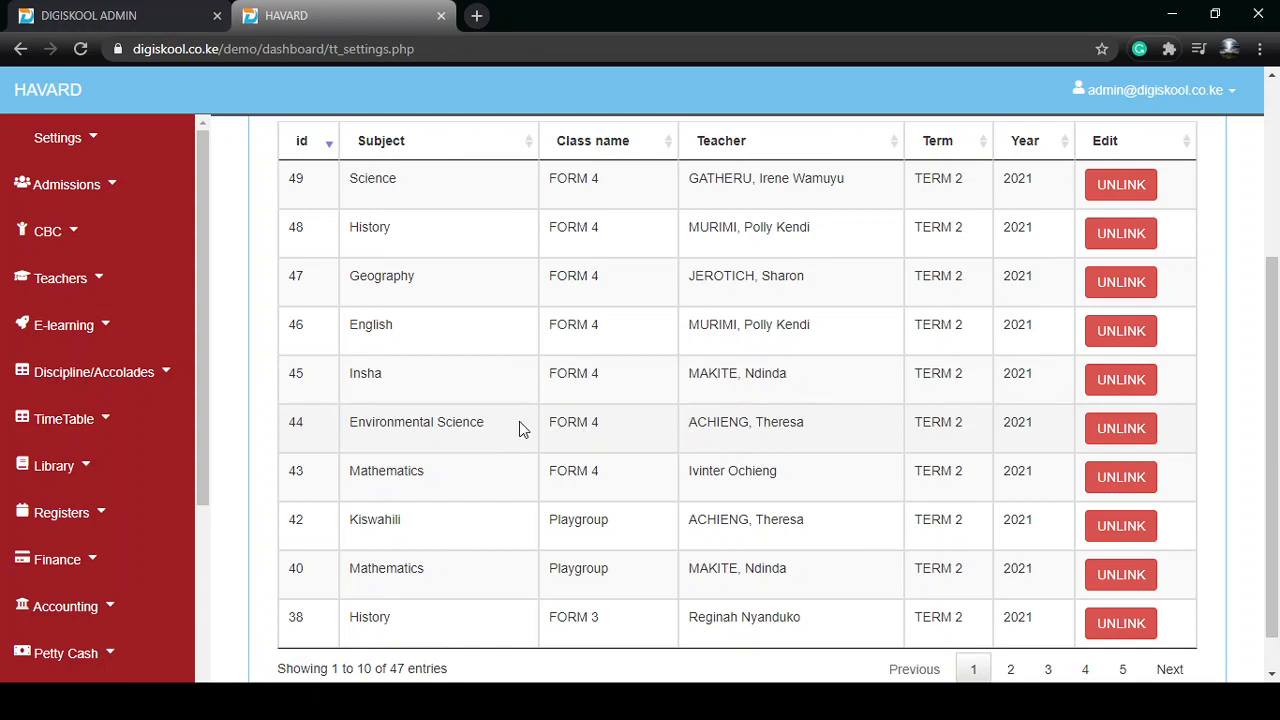
{"action": "left_click", "coordinate": [1115, 436]}
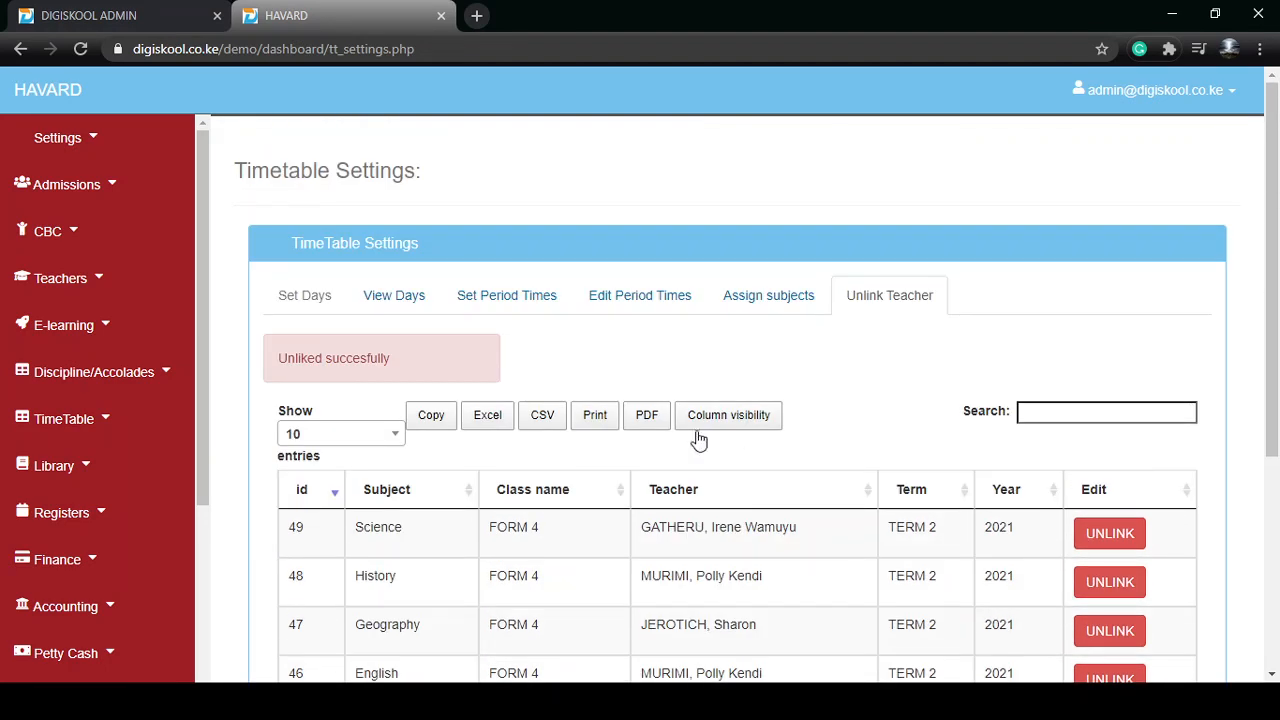
{"action": "left_click_drag", "start_coordinate": [389, 358], "coordinate": [230, 361]}
{"action": "left_click", "coordinate": [568, 358]}
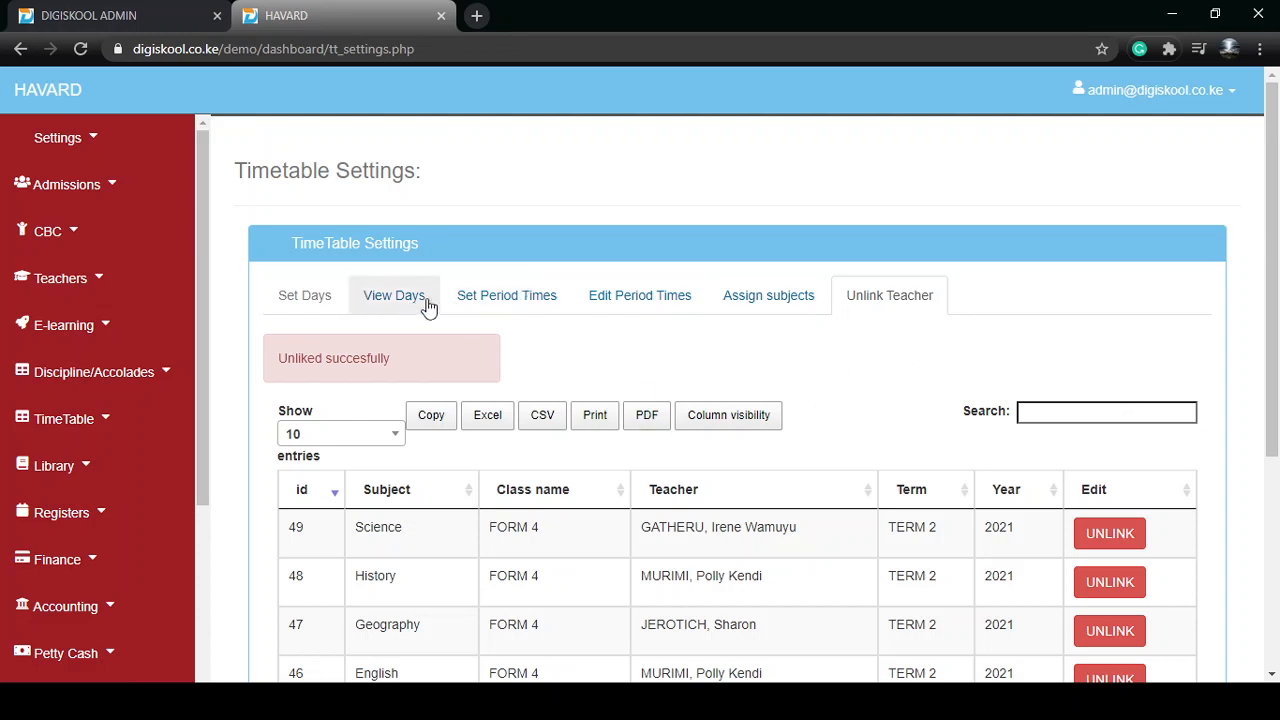
{"action": "left_click", "coordinate": [510, 298]}
{"action": "left_click", "coordinate": [756, 296]}
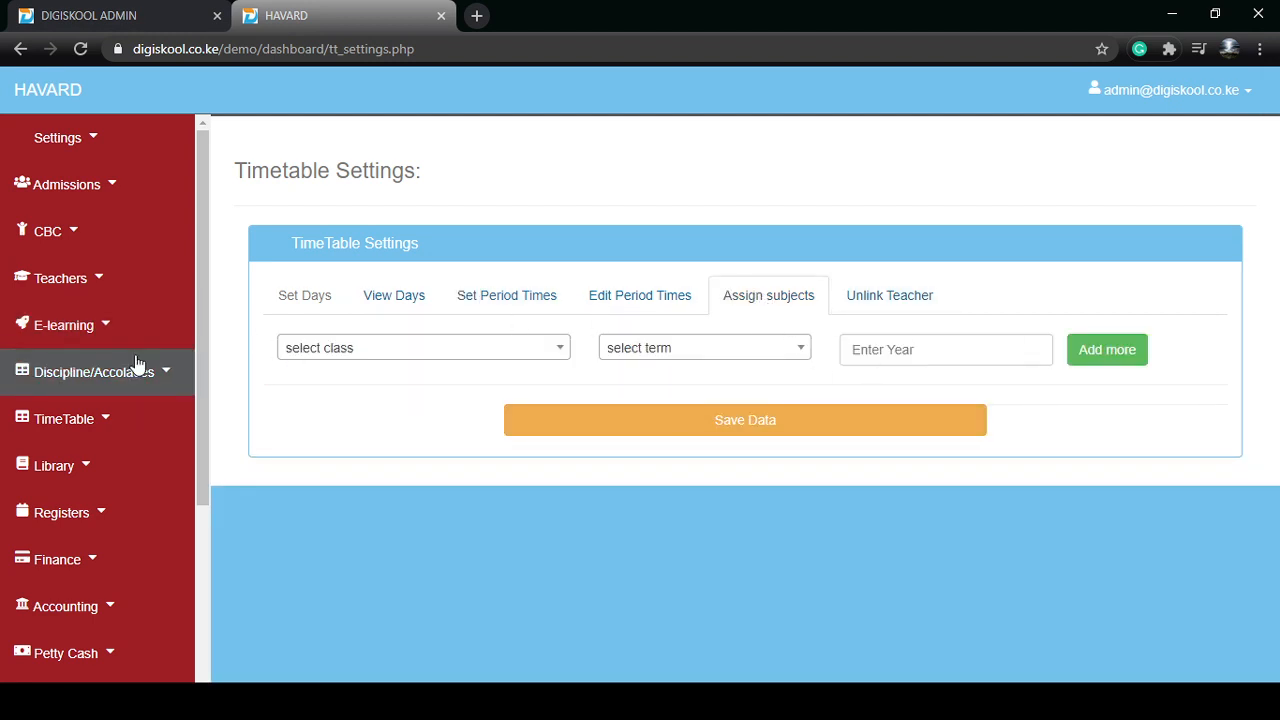
{"action": "scroll", "coordinate": [135, 366], "scroll_direction": "down", "scroll_amount": 2}
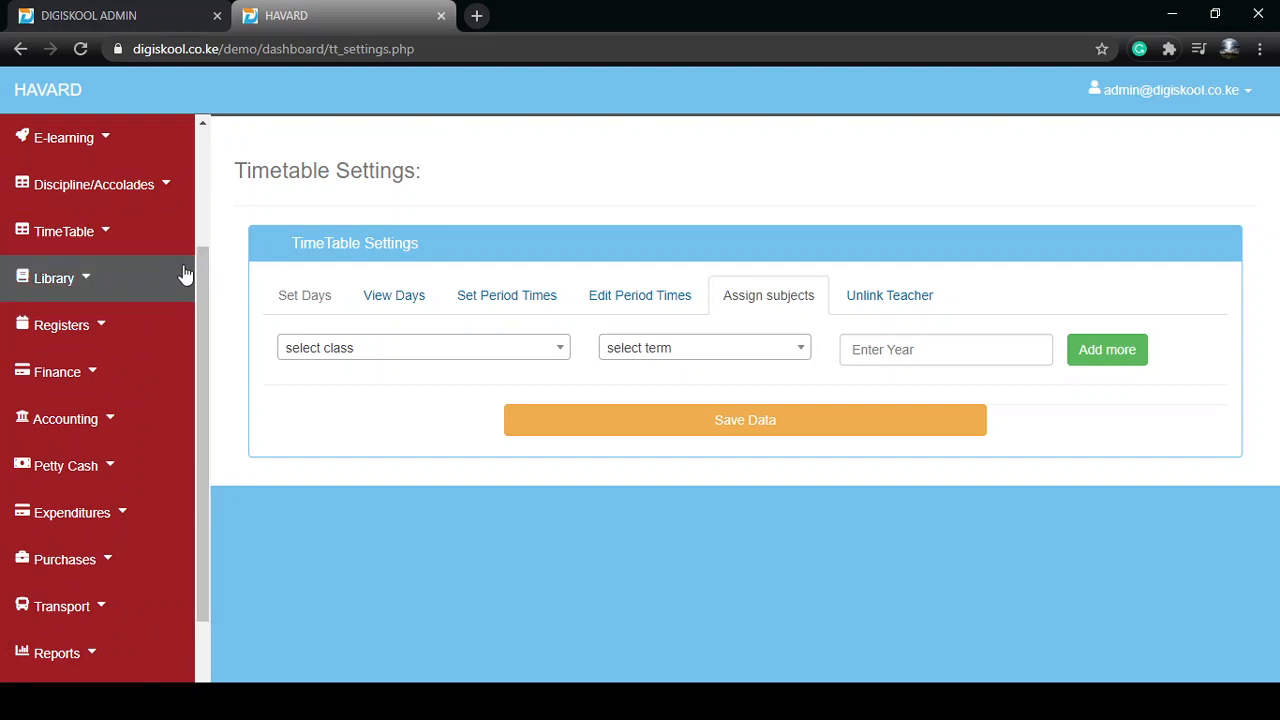
{"action": "scroll", "coordinate": [206, 284], "scroll_direction": "up", "scroll_amount": 2}
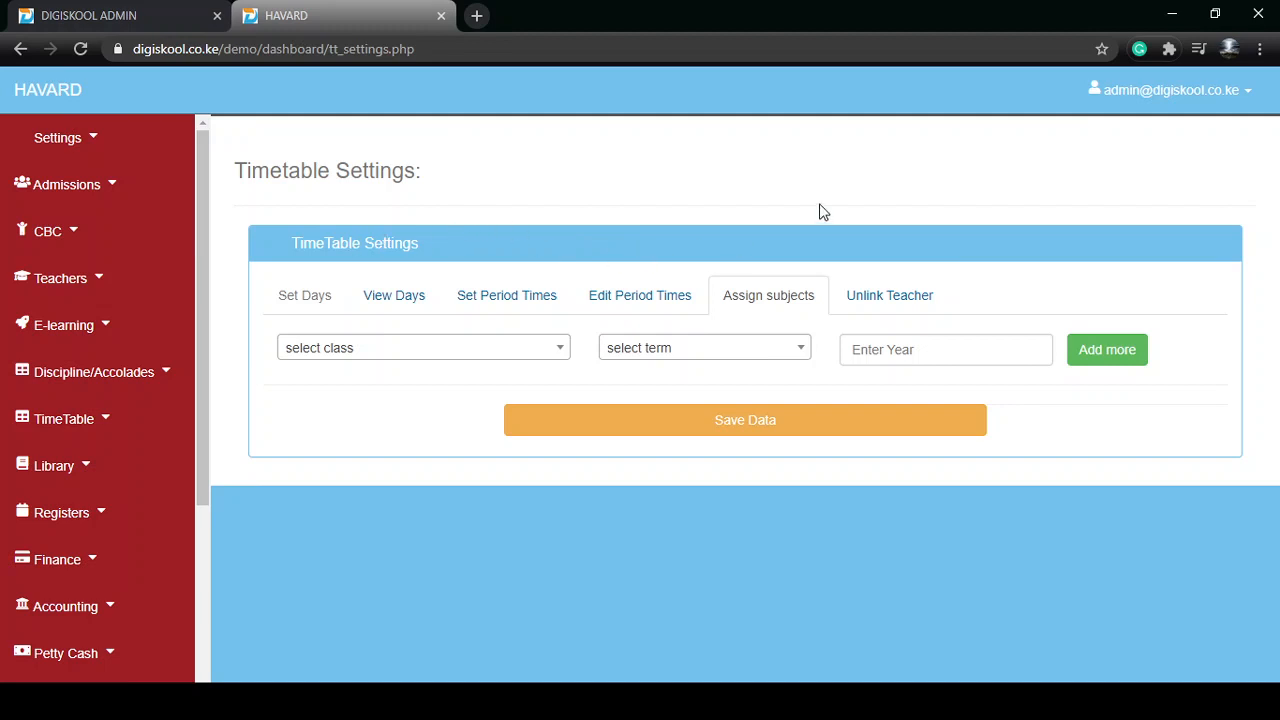
{"action": "left_click", "coordinate": [802, 701]}
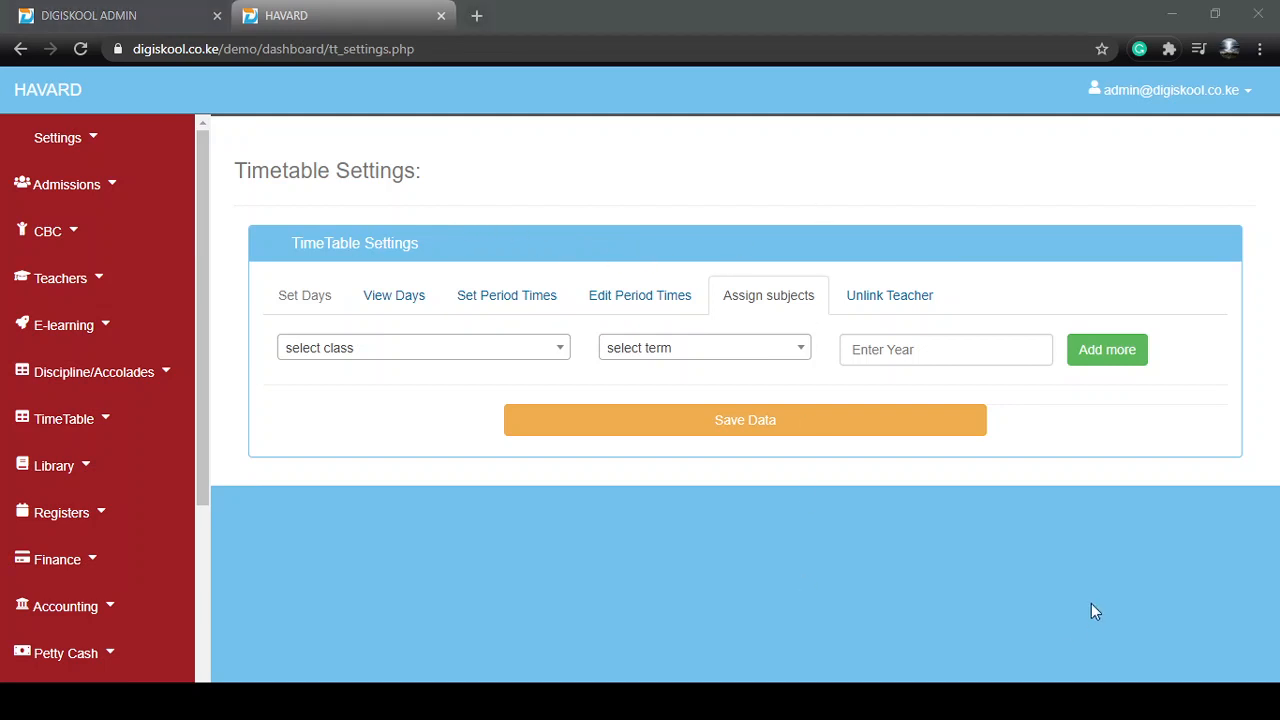